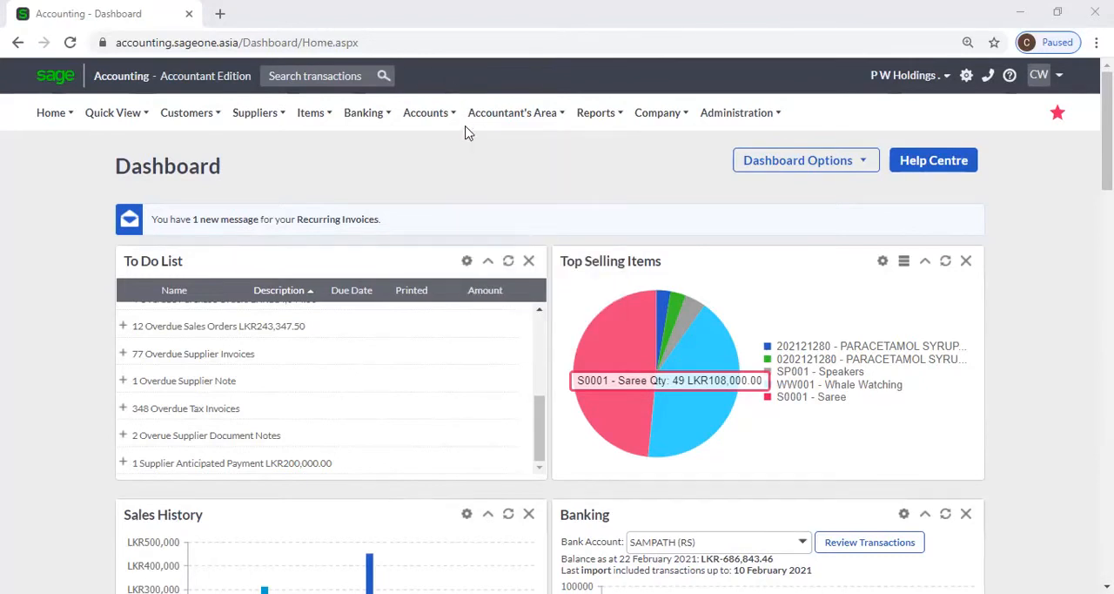
mouse_move(380, 197)
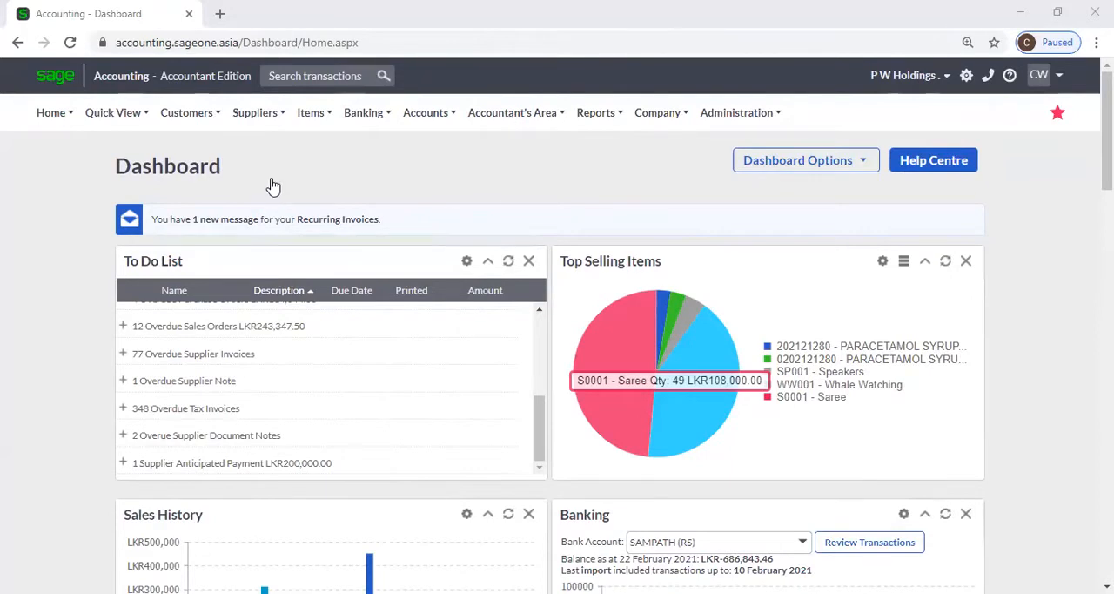
click(644, 118)
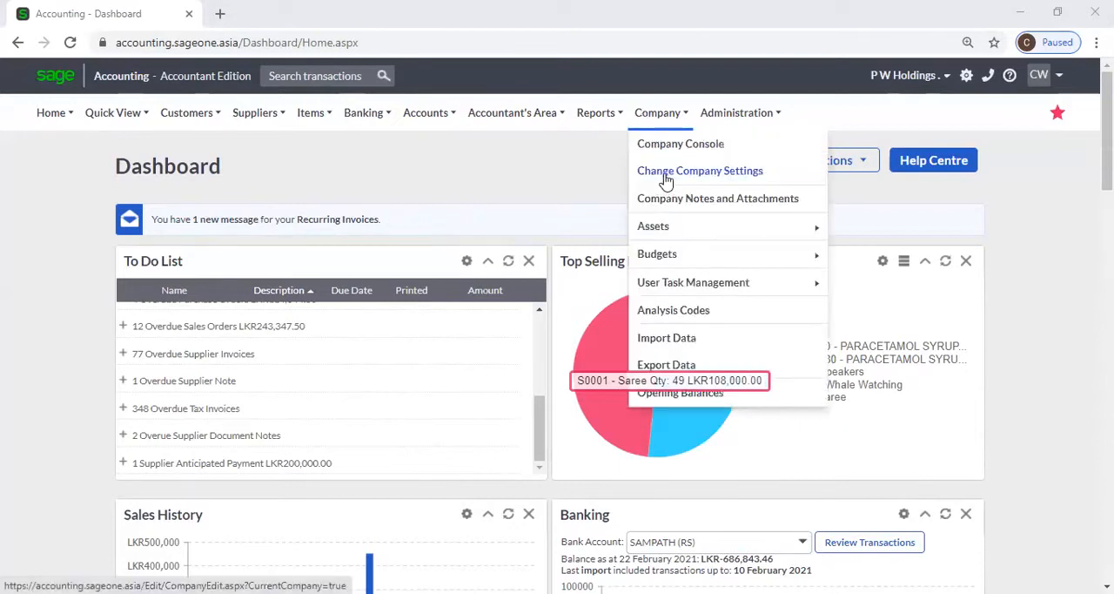
click(193, 122)
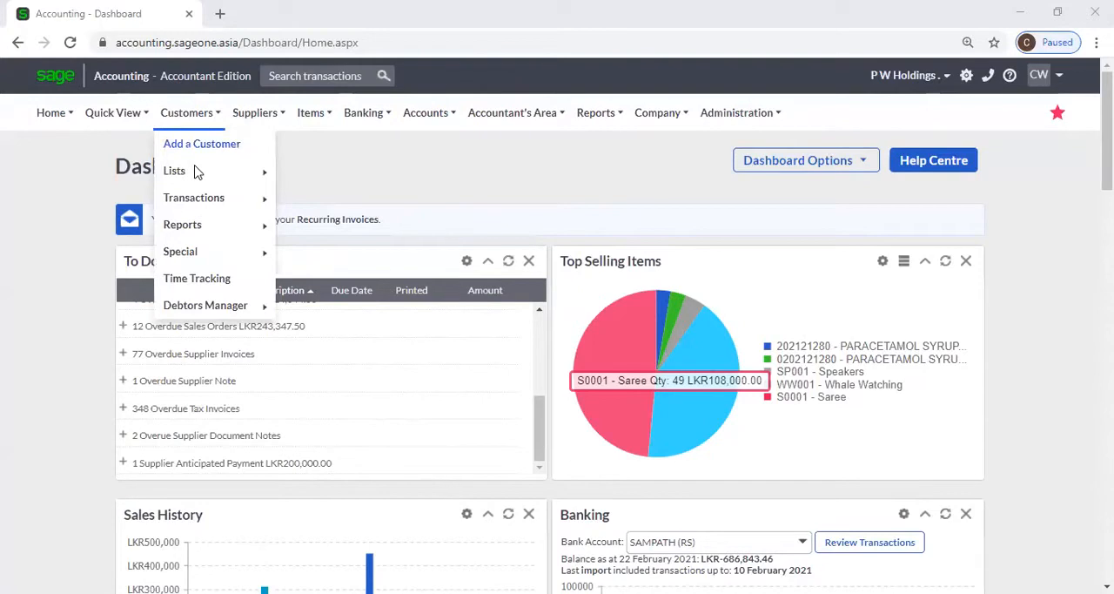
Open a blank record form for adding a new supplier
mouse_move(250, 126)
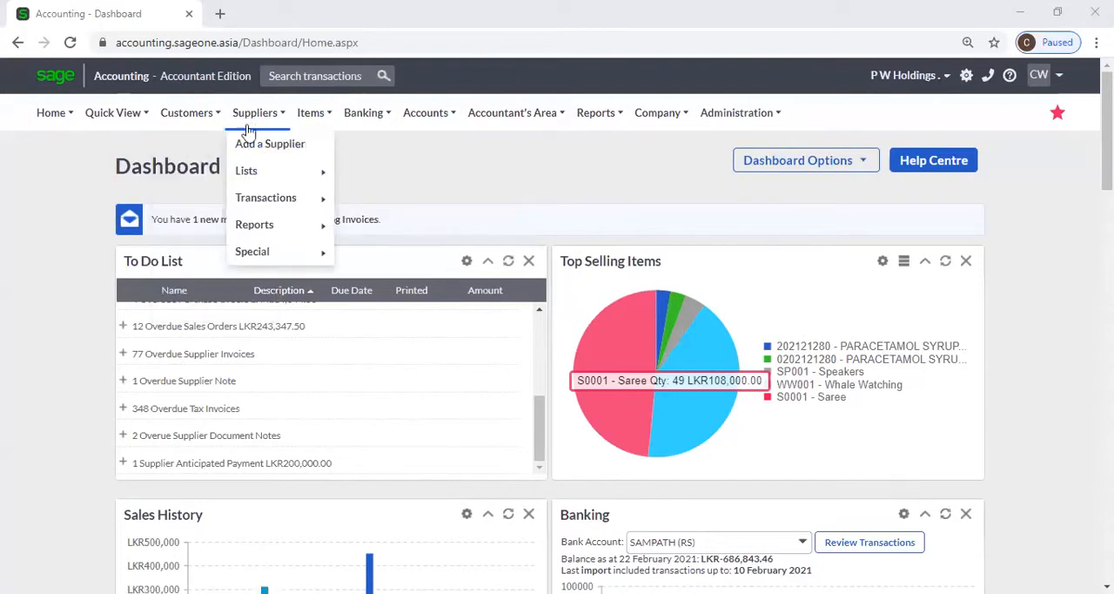
mouse_move(256, 174)
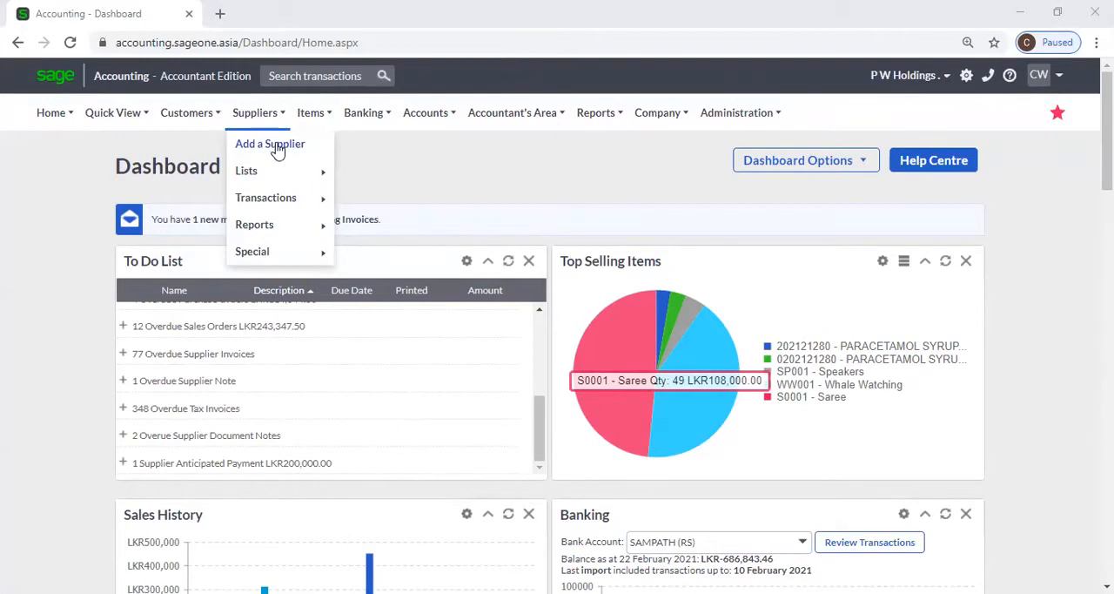
click(277, 148)
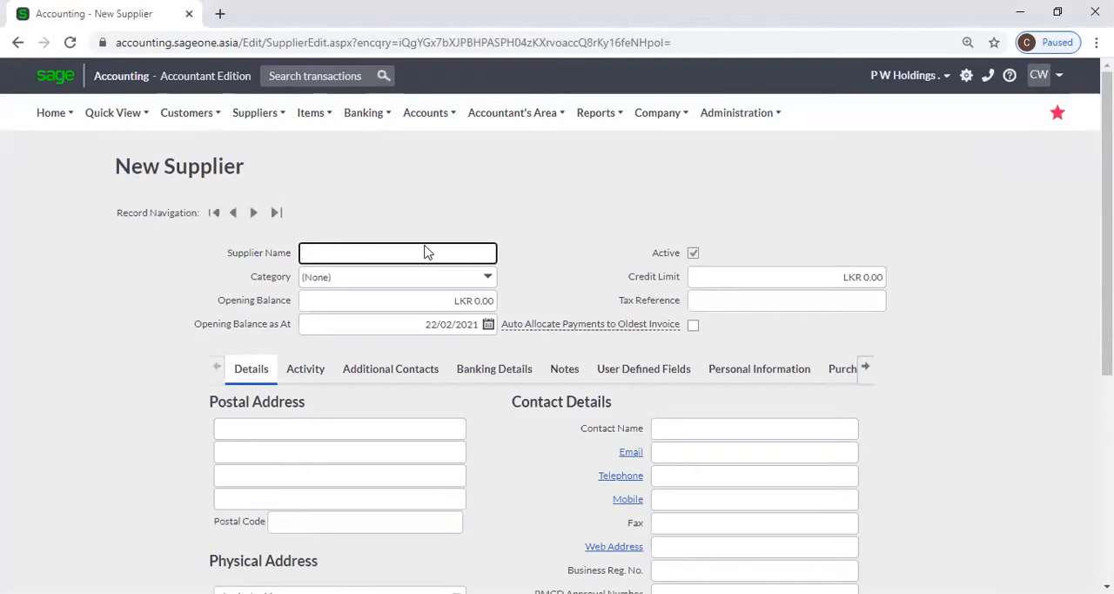
Examine the new supplier form's name, category, opening balance and balance date fields, including the available categories
click(428, 252)
click(451, 211)
scroll(452, 211, down, 1)
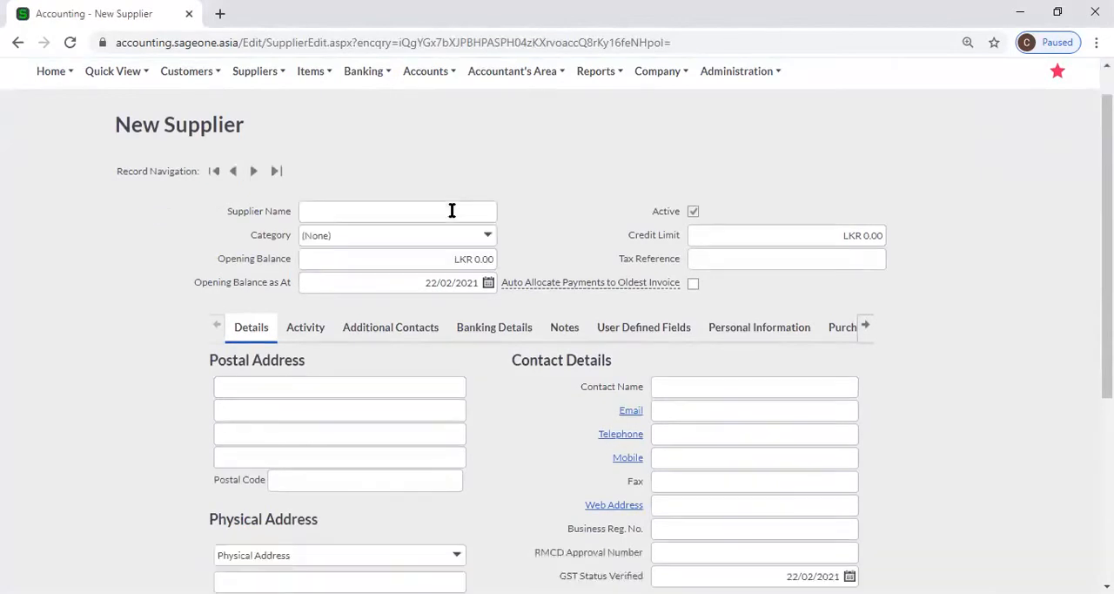
scroll(452, 211, down, 1)
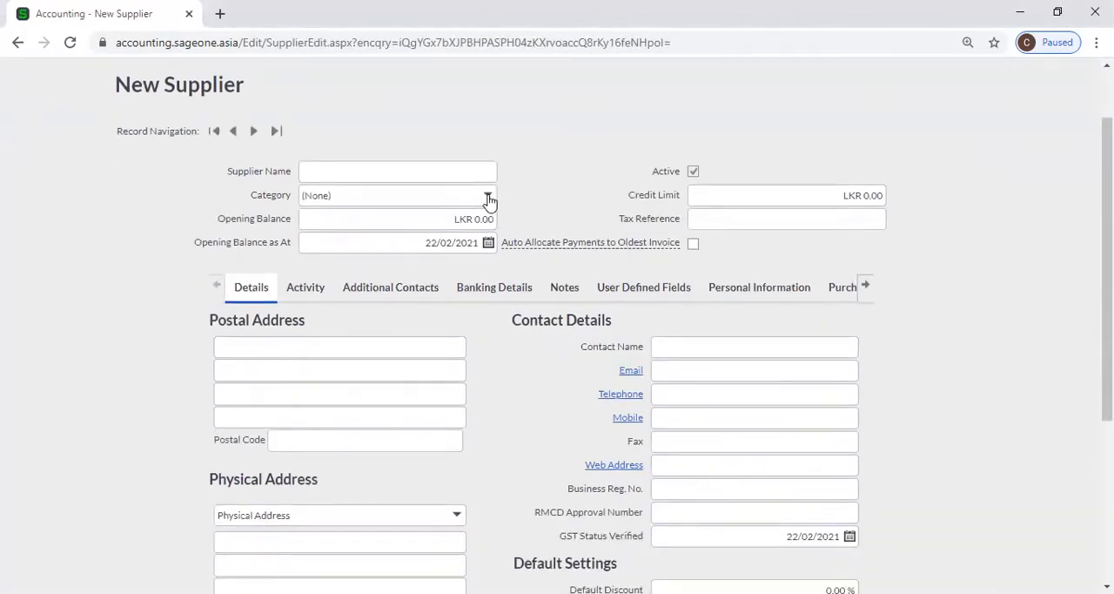
click(489, 199)
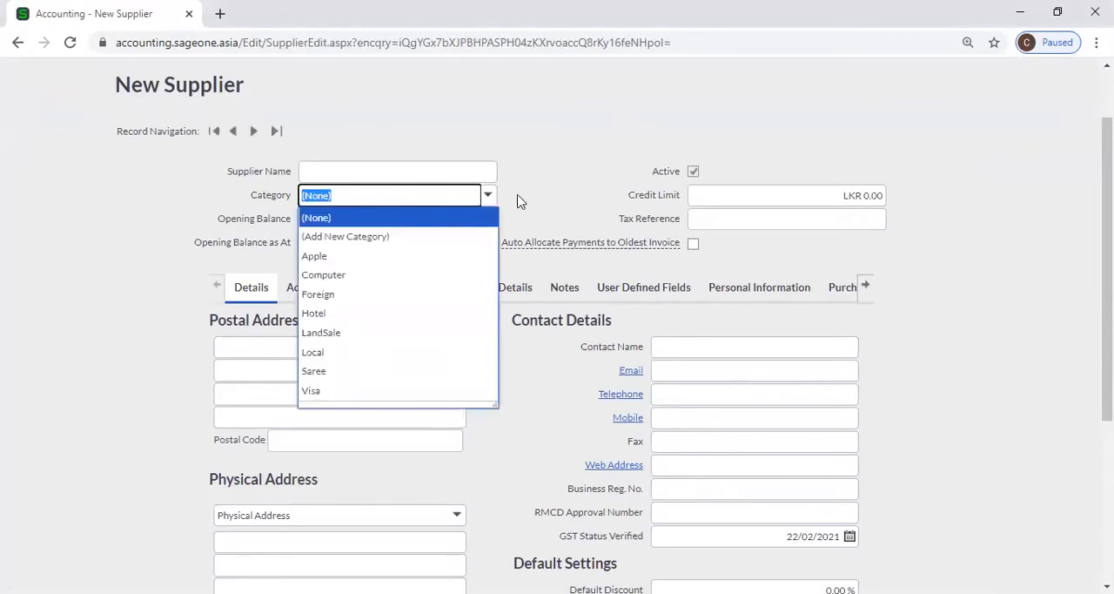
click(509, 201)
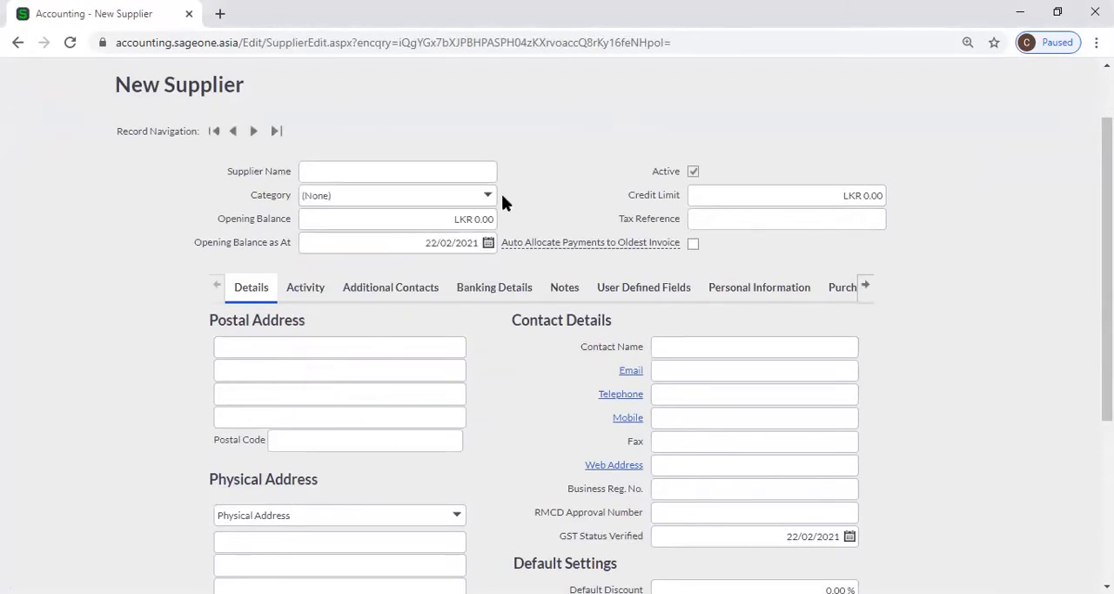
click(424, 224)
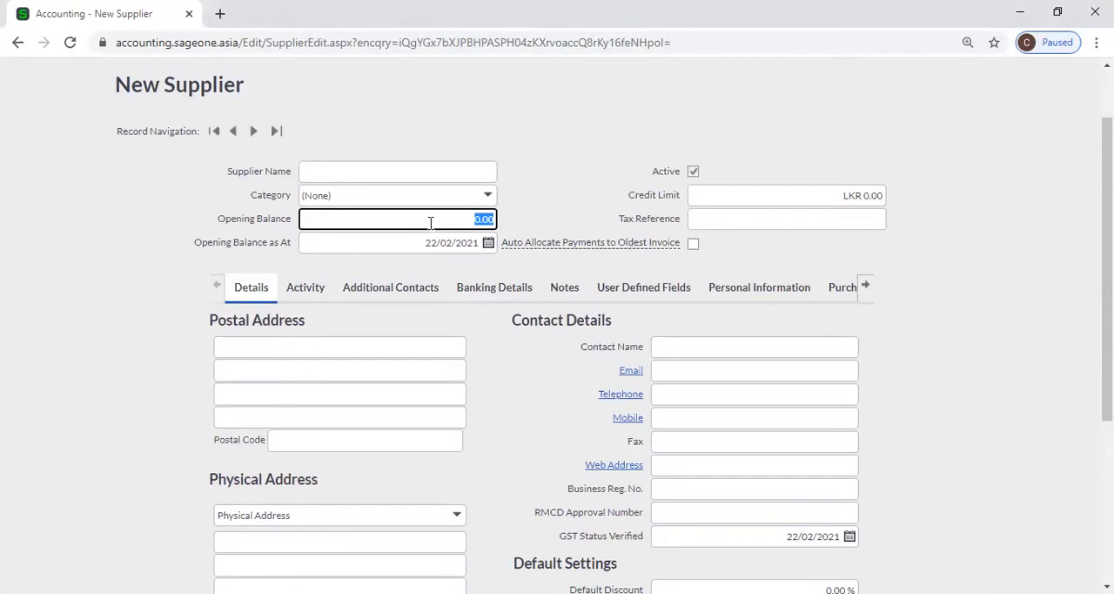
click(430, 221)
click(422, 240)
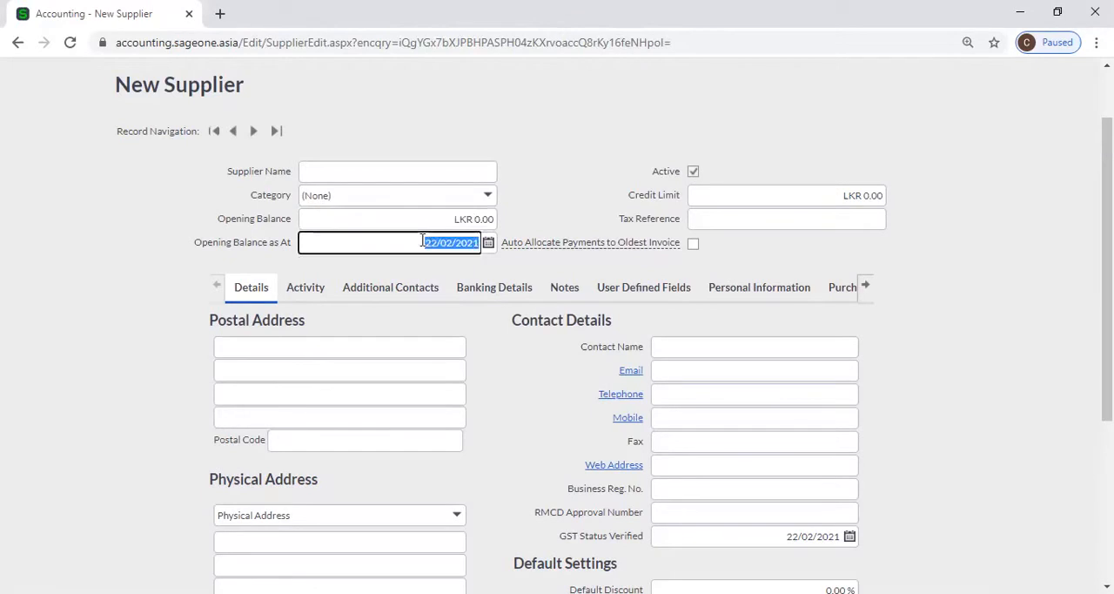
click(569, 188)
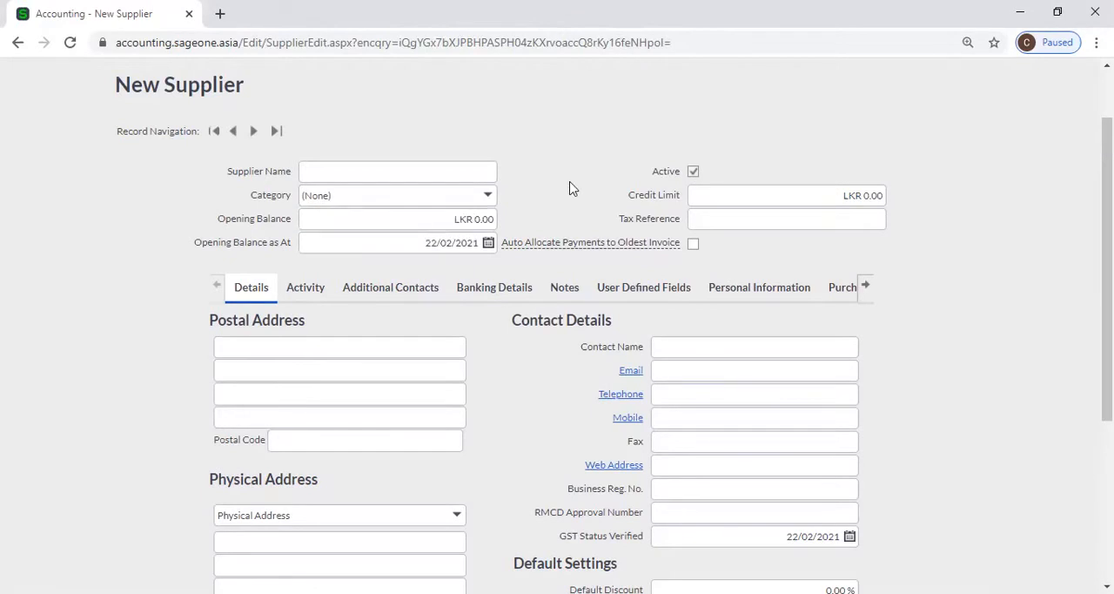
Name the supplier P W Holdings, in the Computer category, with an opening balance of 500,000
click(707, 202)
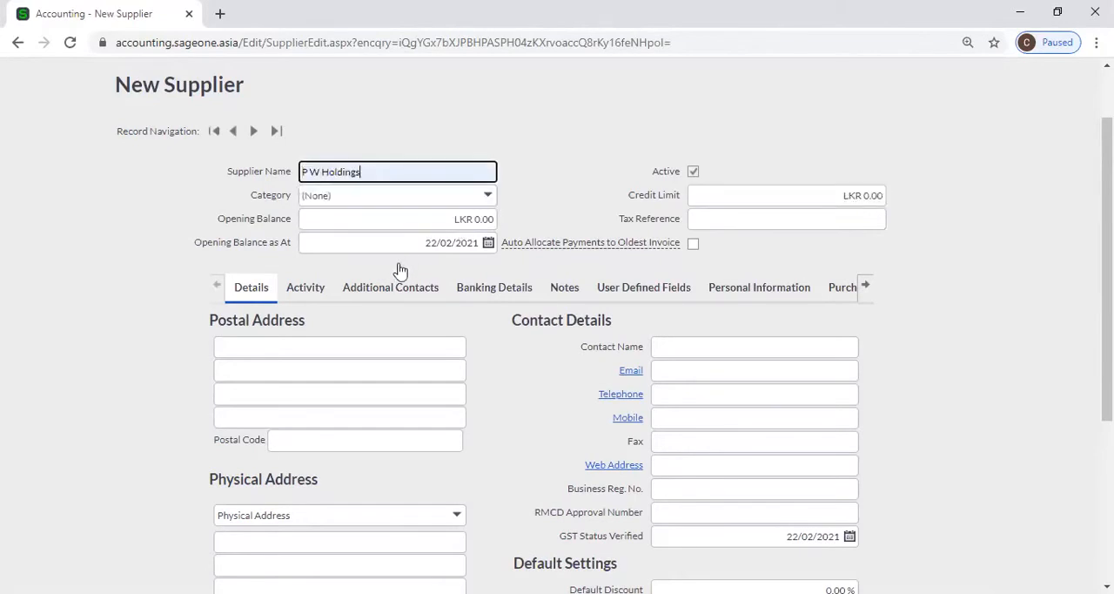
key(Tab)
key(Down)
key(Down)
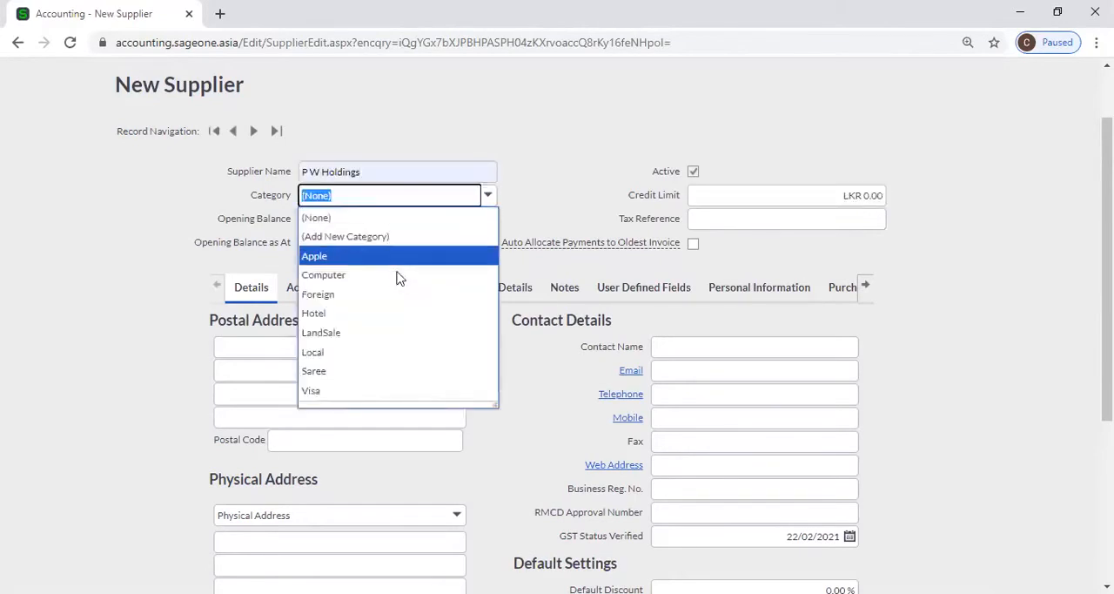
key(Return)
key(Tab)
text(500000)
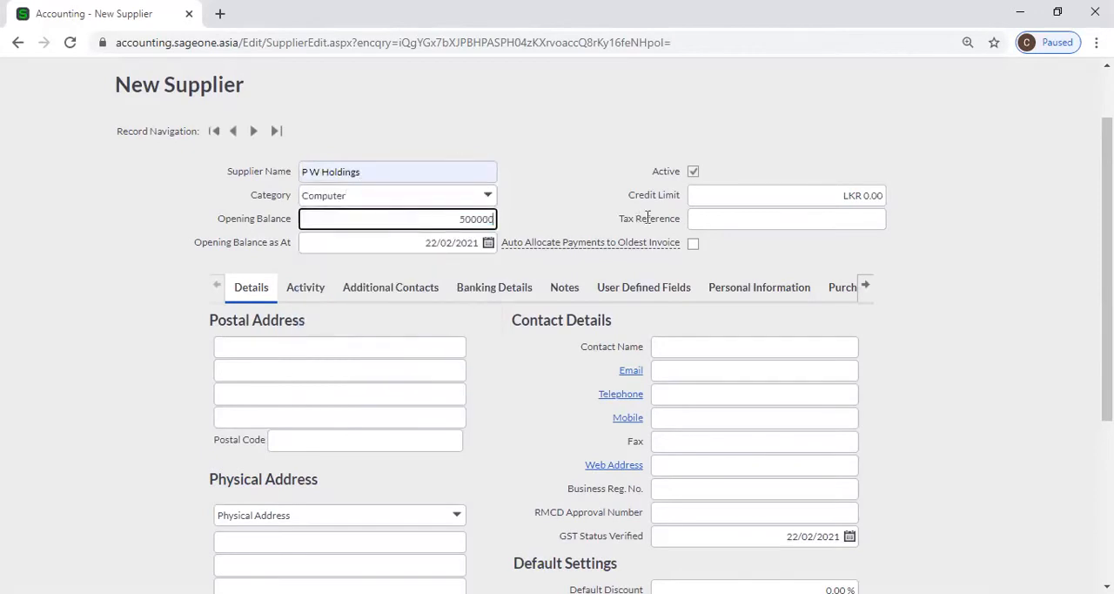
Set the supplier's credit limit to 10,000,000 and fill in the tax reference with the first saved suggestion
click(729, 194)
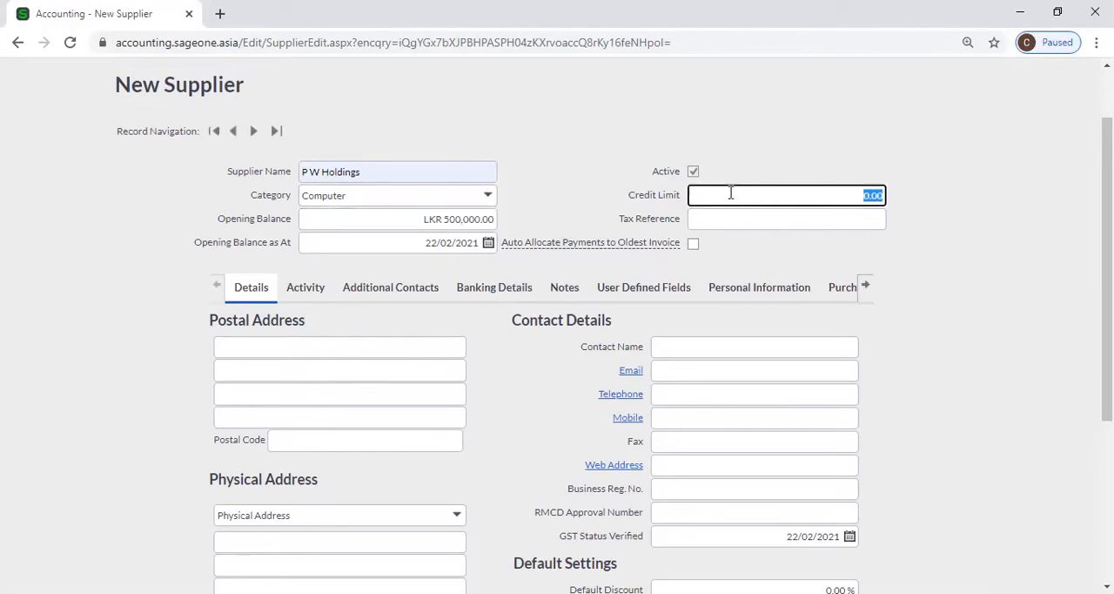
text(10000000)
click(953, 289)
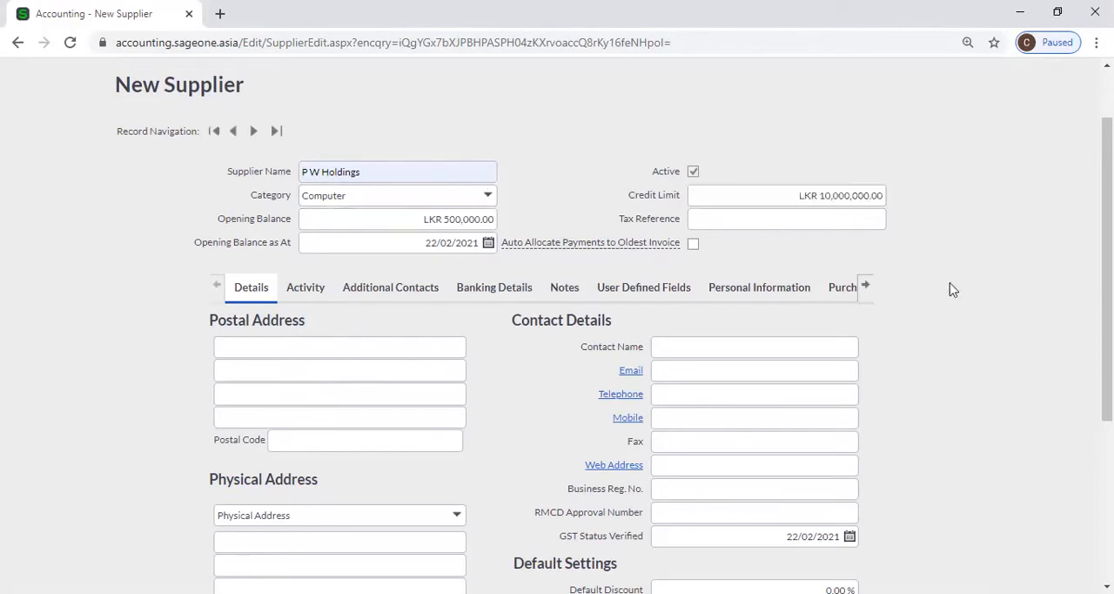
click(773, 218)
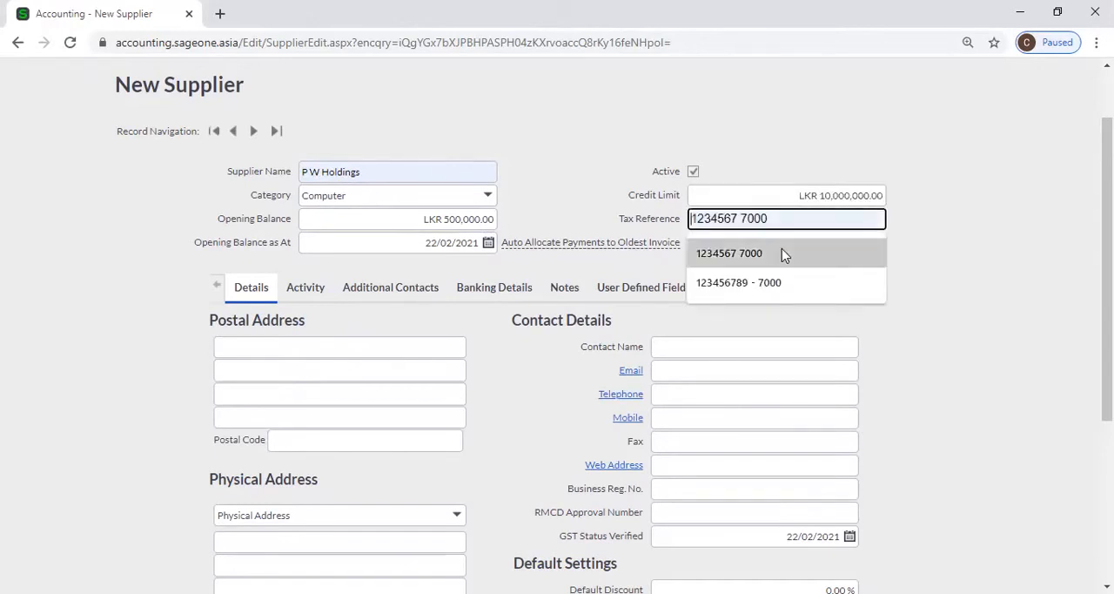
click(782, 250)
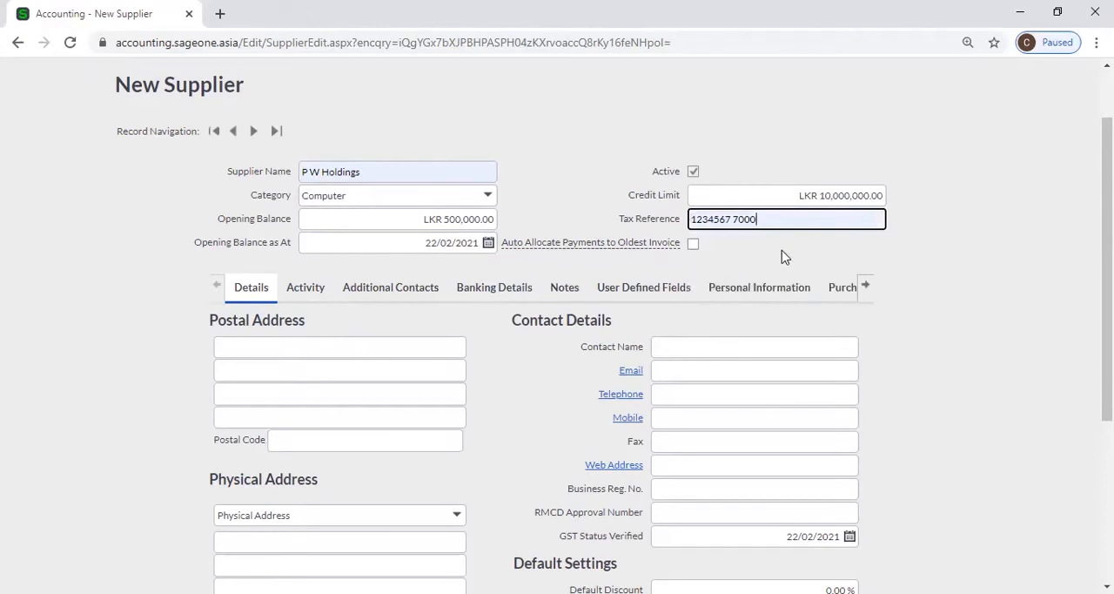
Try enabling automatic allocation of payments to the oldest invoice, and clear the option again
mouse_move(655, 245)
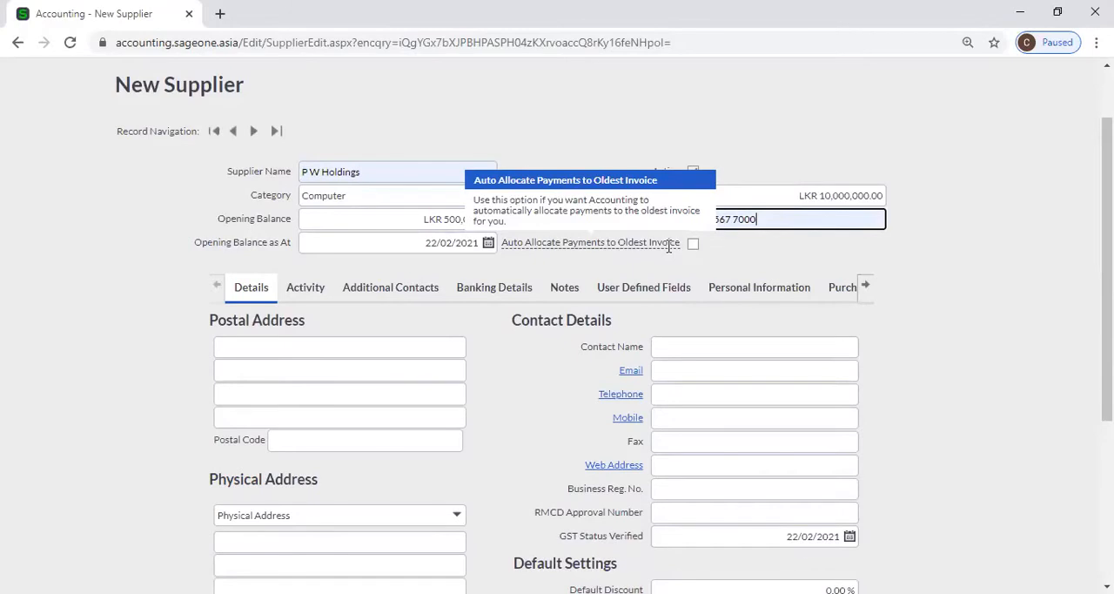
click(658, 246)
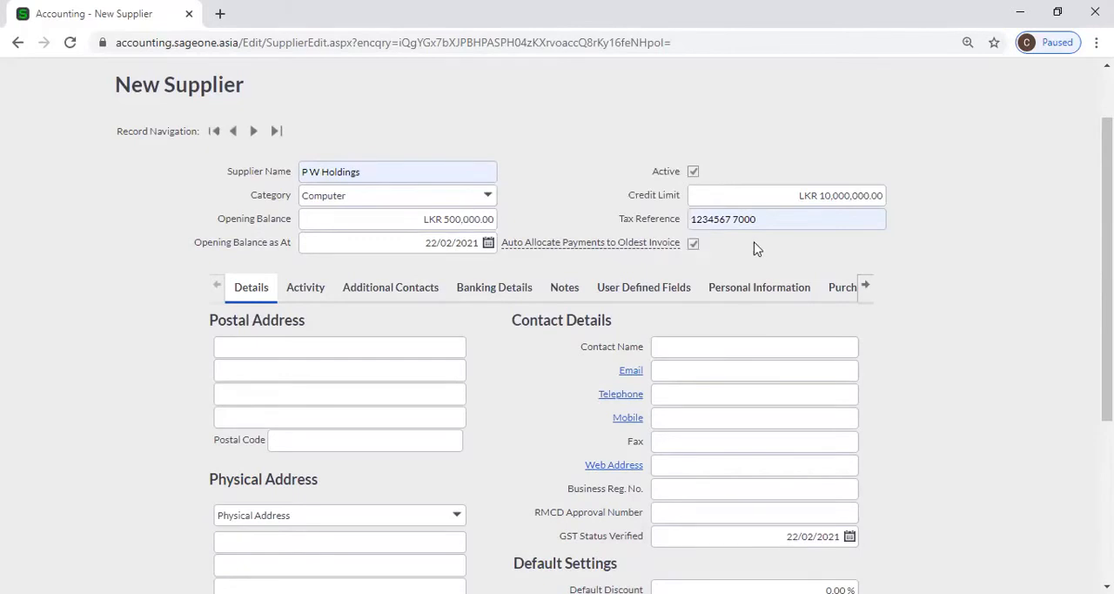
click(696, 247)
mouse_move(663, 249)
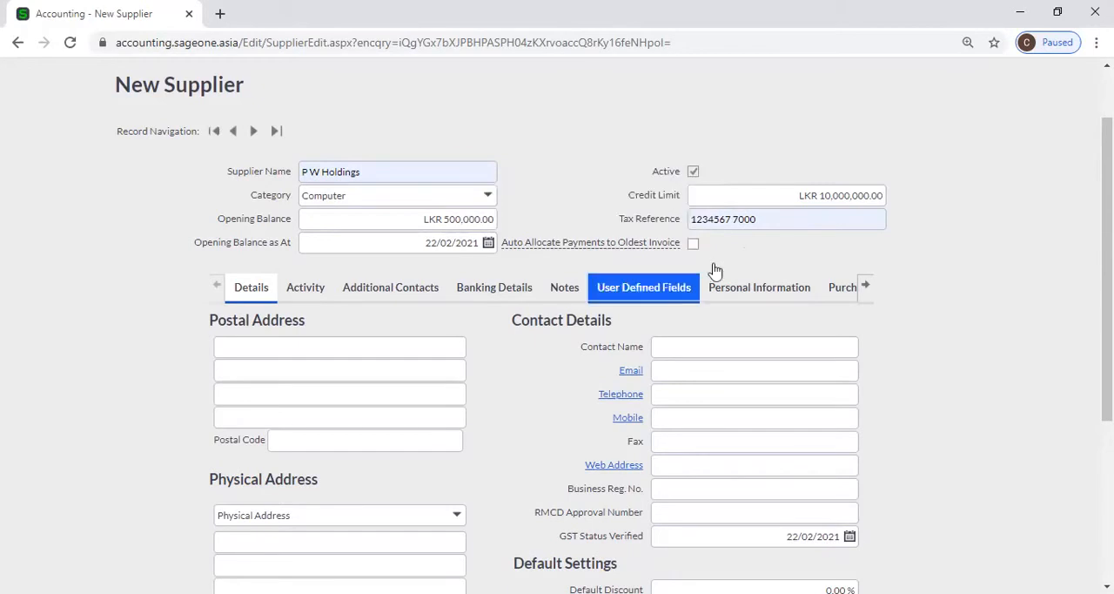
Fill in the supplier's postal address with the saved address suggestion
scroll(418, 315, down, 1)
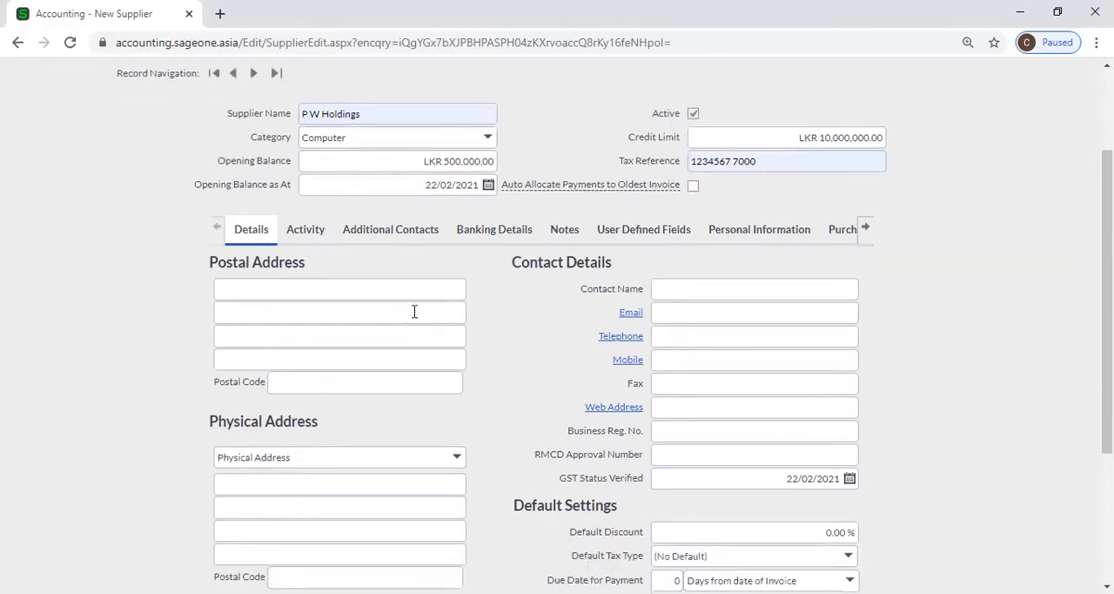
scroll(413, 311, down, 1)
click(373, 273)
click(436, 301)
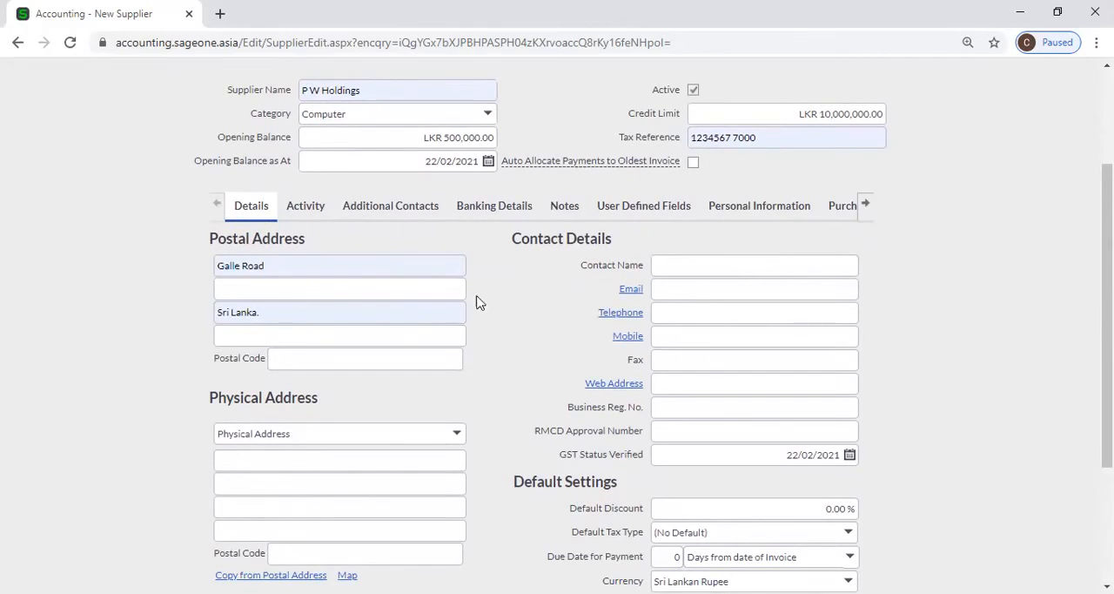
Replace the first postal address line with the building number and enter the street name on the second line
scroll(301, 199, down, 1)
click(300, 200)
click(293, 183)
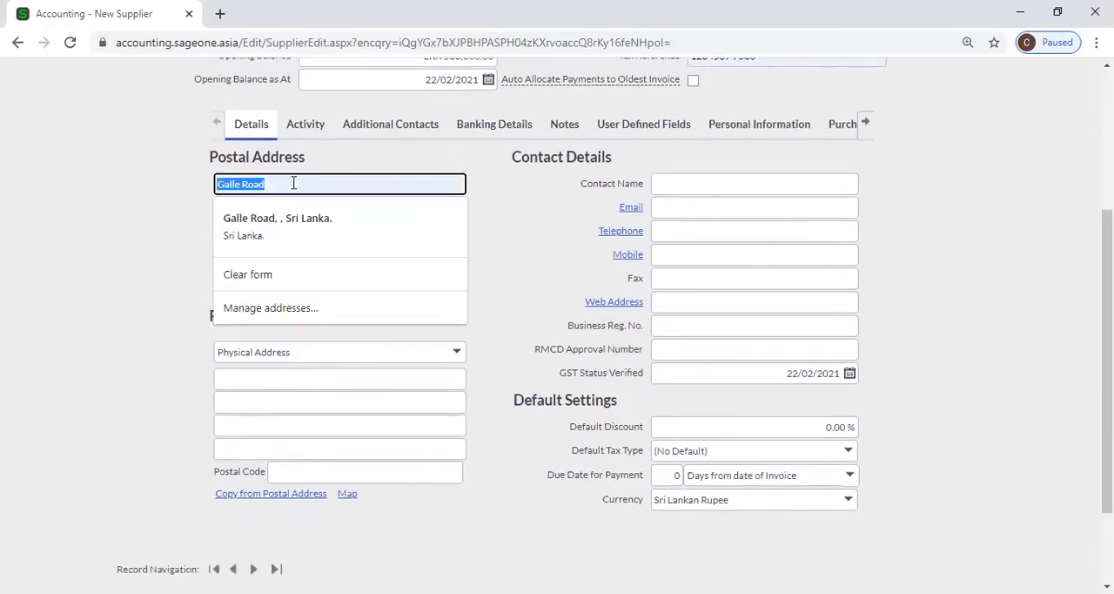
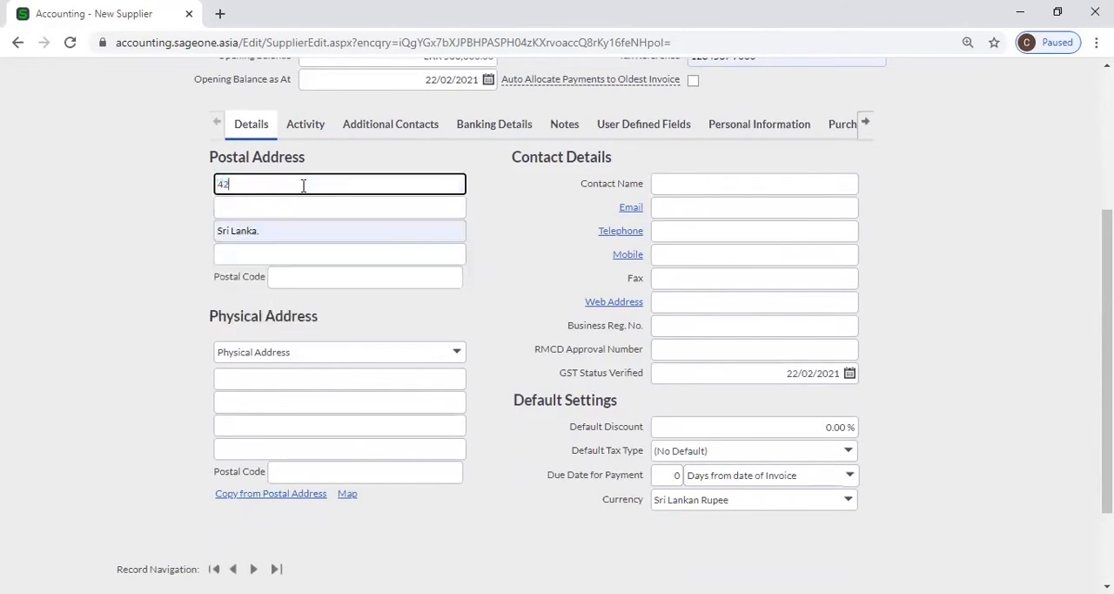
click(311, 206)
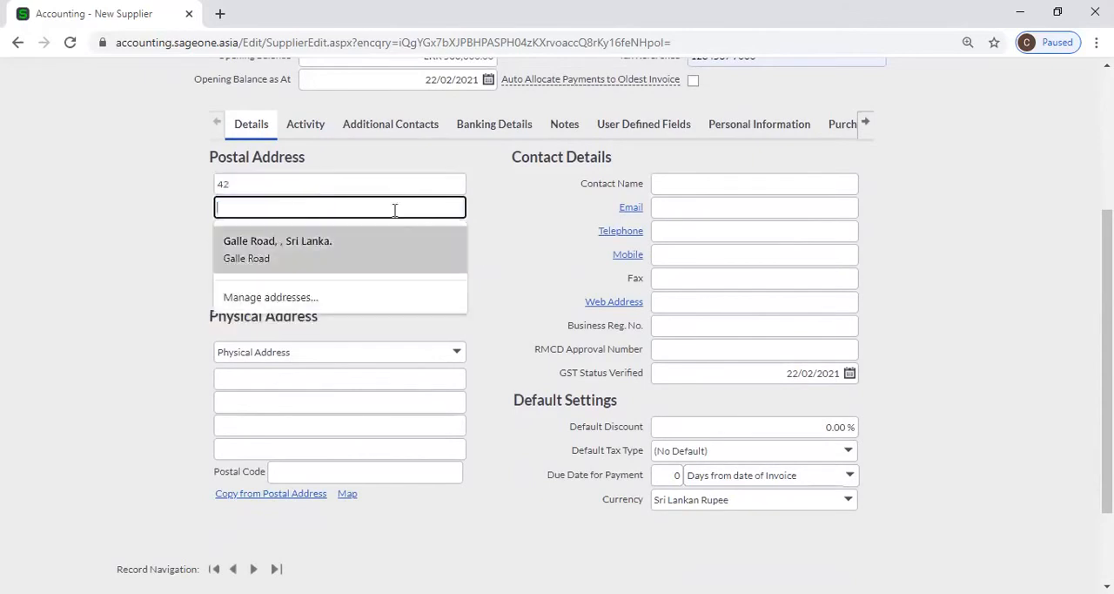
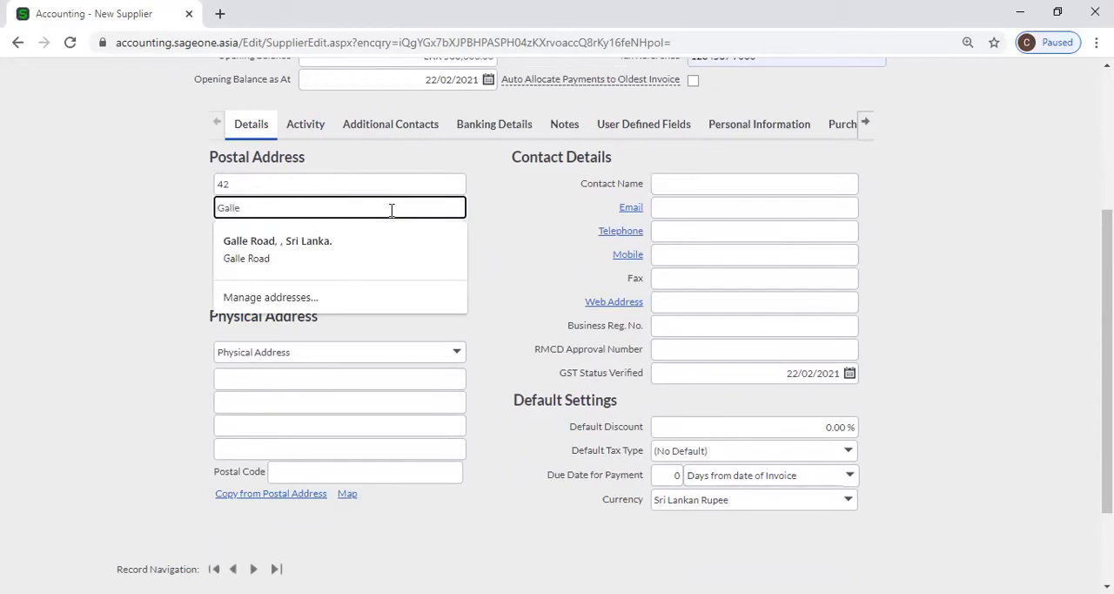
click(518, 230)
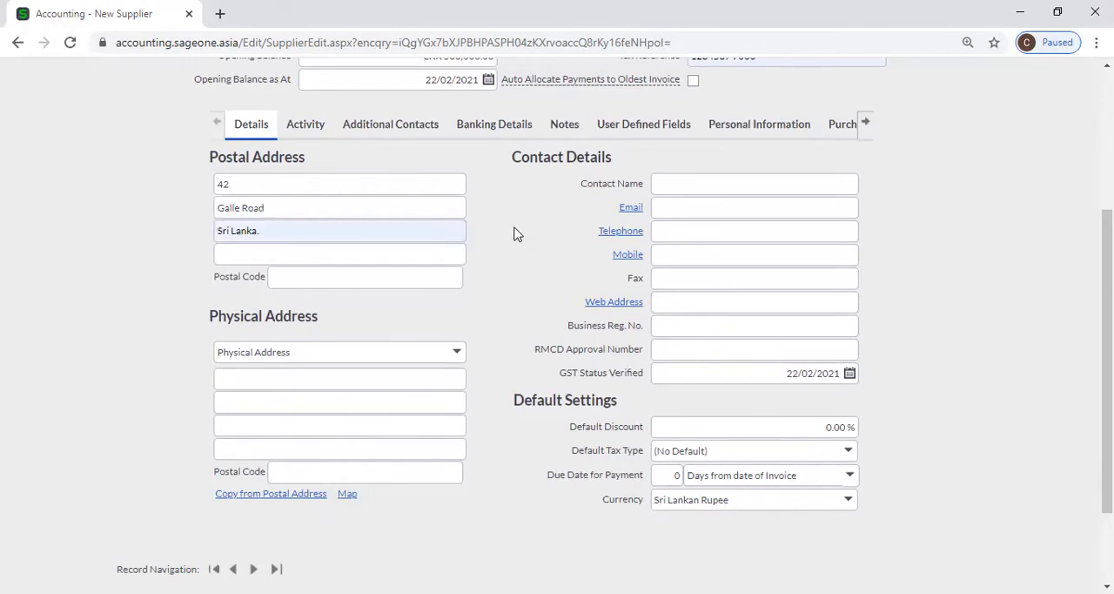
Fill in the supplier's physical address by copying it from the postal address
click(379, 376)
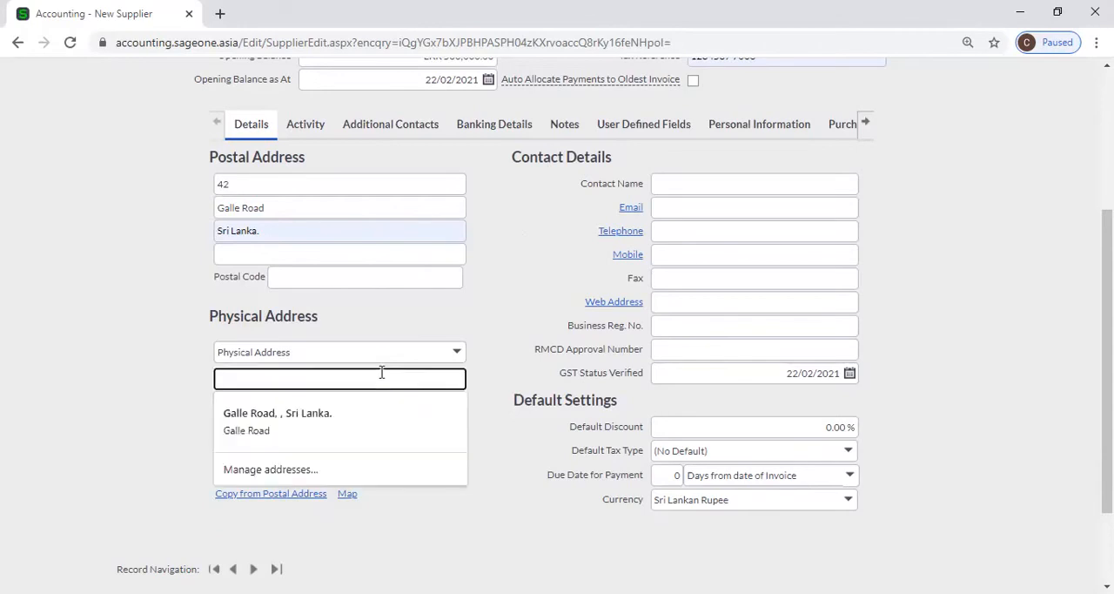
click(389, 323)
scroll(387, 329, down, 1)
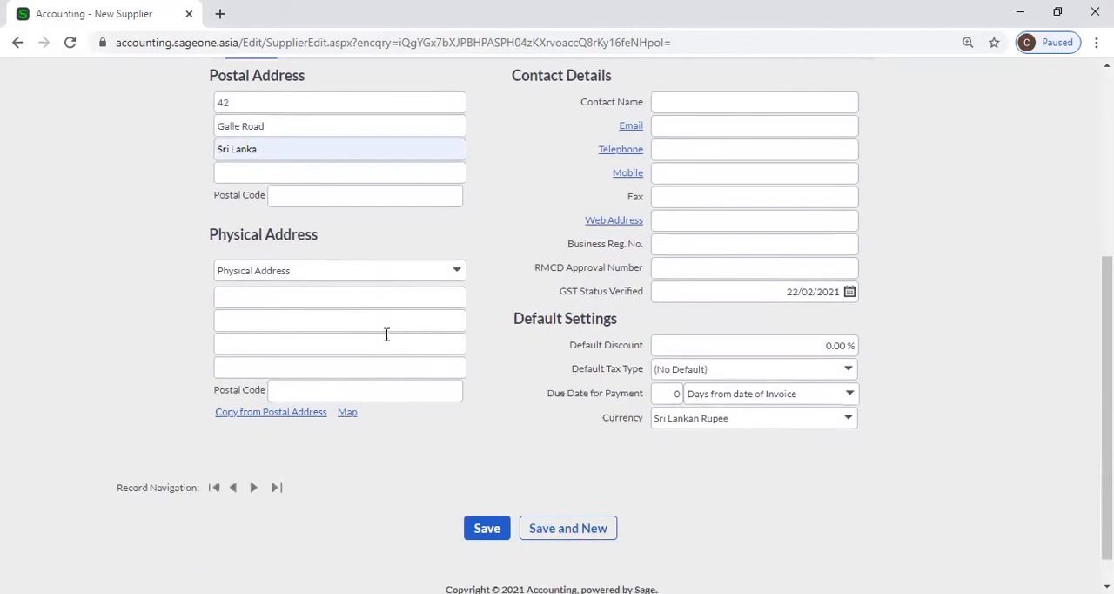
click(271, 414)
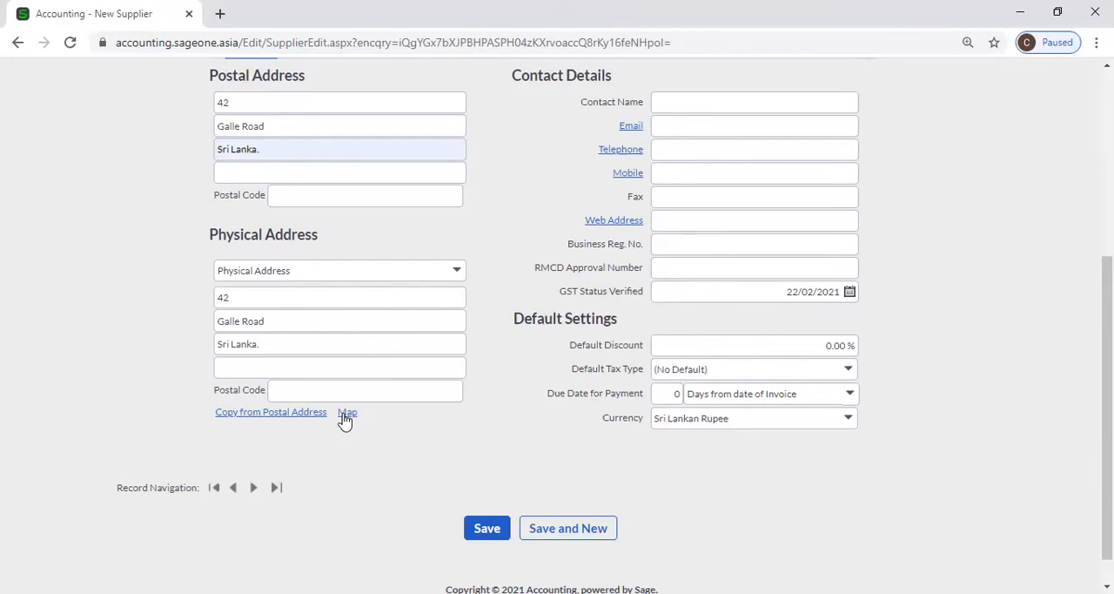
scroll(436, 409, up, 1)
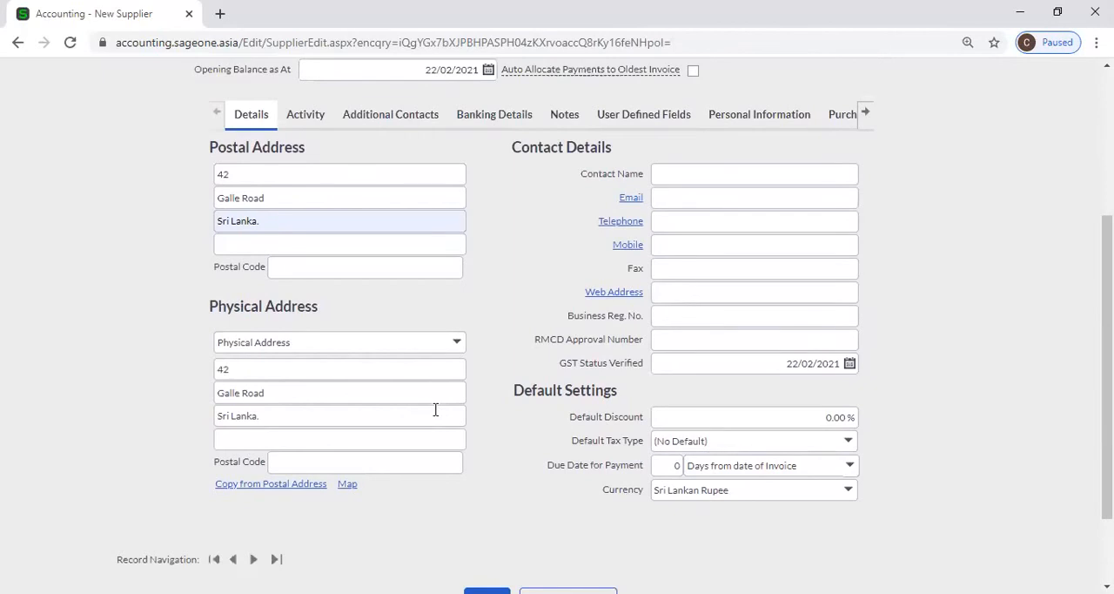
scroll(712, 221, up, 1)
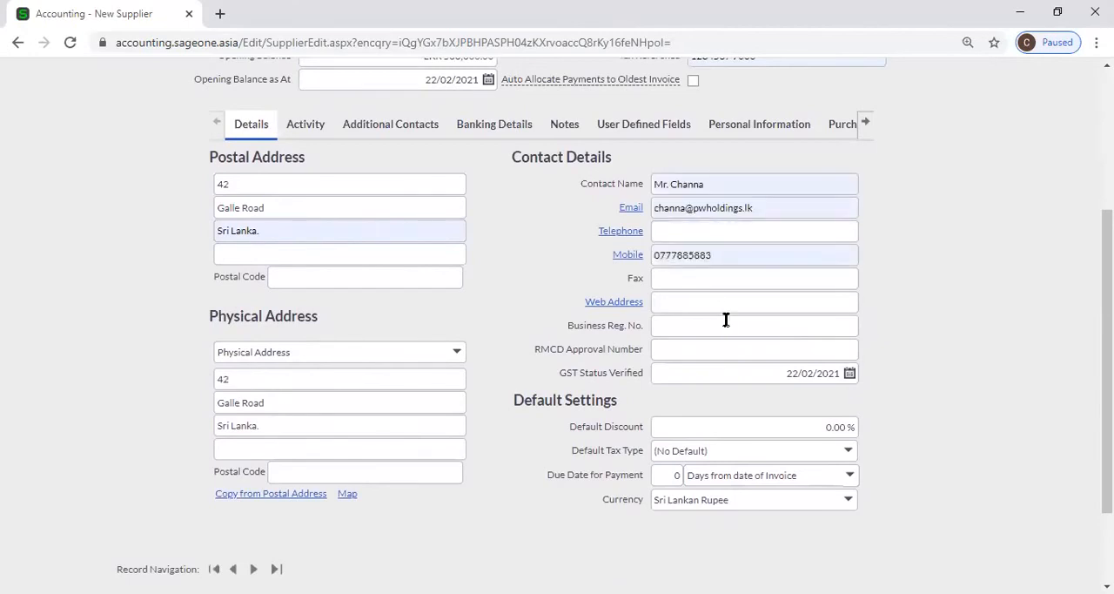
Fill in the supplier's contact name, email and mobile number, leaving the business registration number blank
click(726, 321)
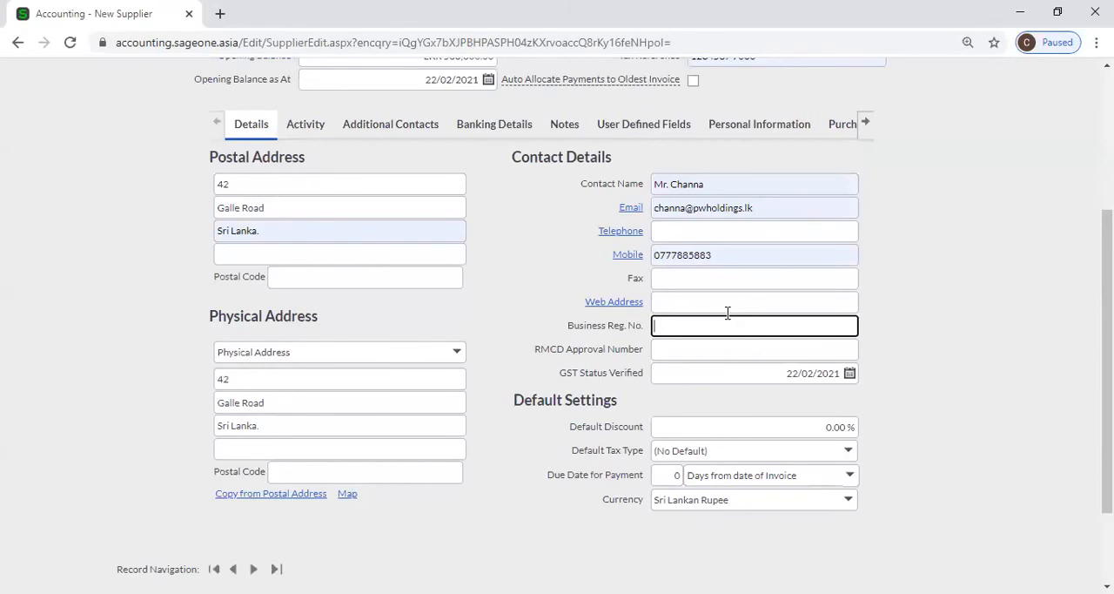
scroll(912, 310, down, 1)
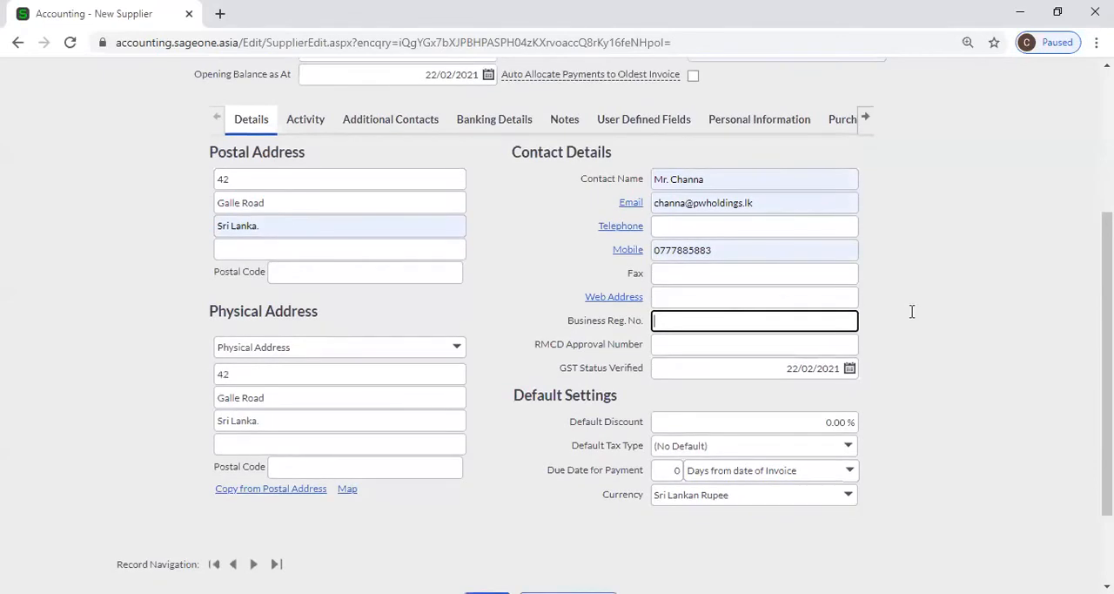
key(Tab)
key(Tab)
Set the new supplier's default discount to 10%
scroll(912, 312, down, 1)
click(655, 353)
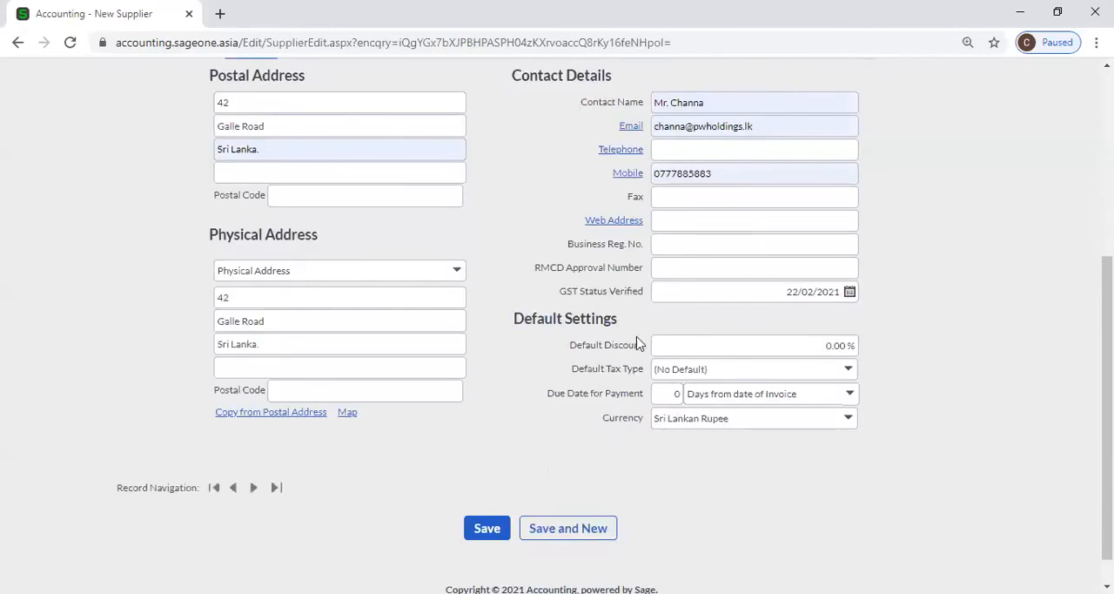
click(688, 348)
text(10)
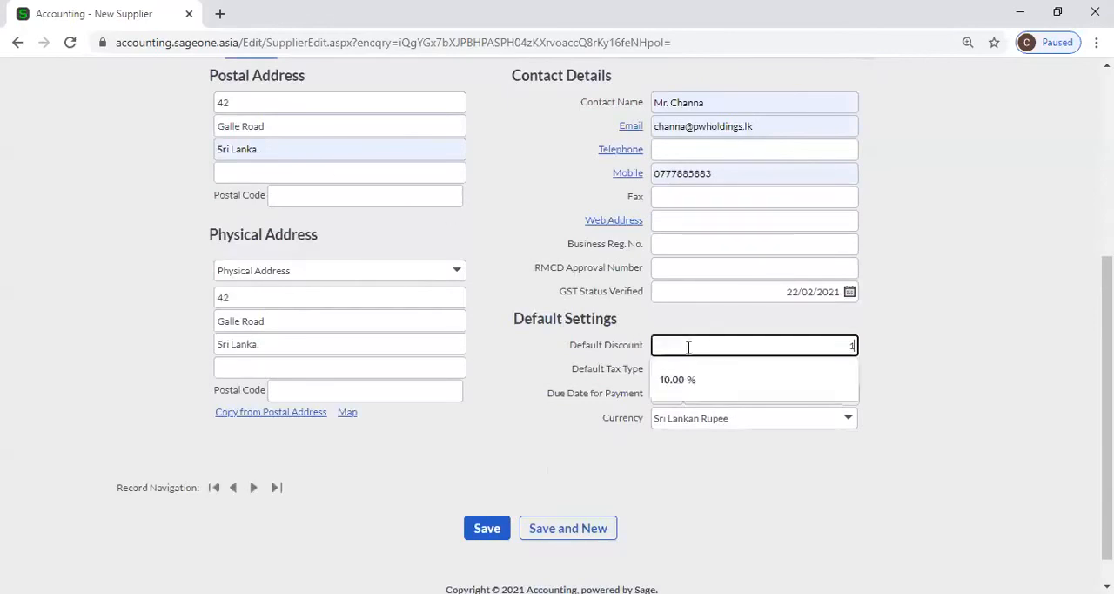
click(943, 418)
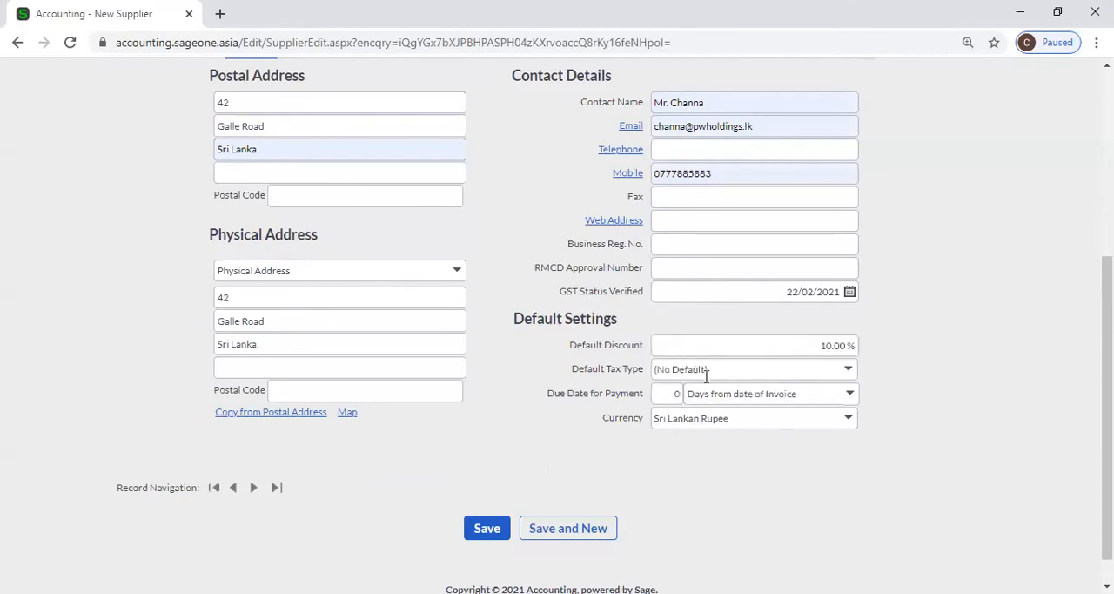
Duplicate the New Supplier page in a second browser tab and check it against the original form
right_click(131, 14)
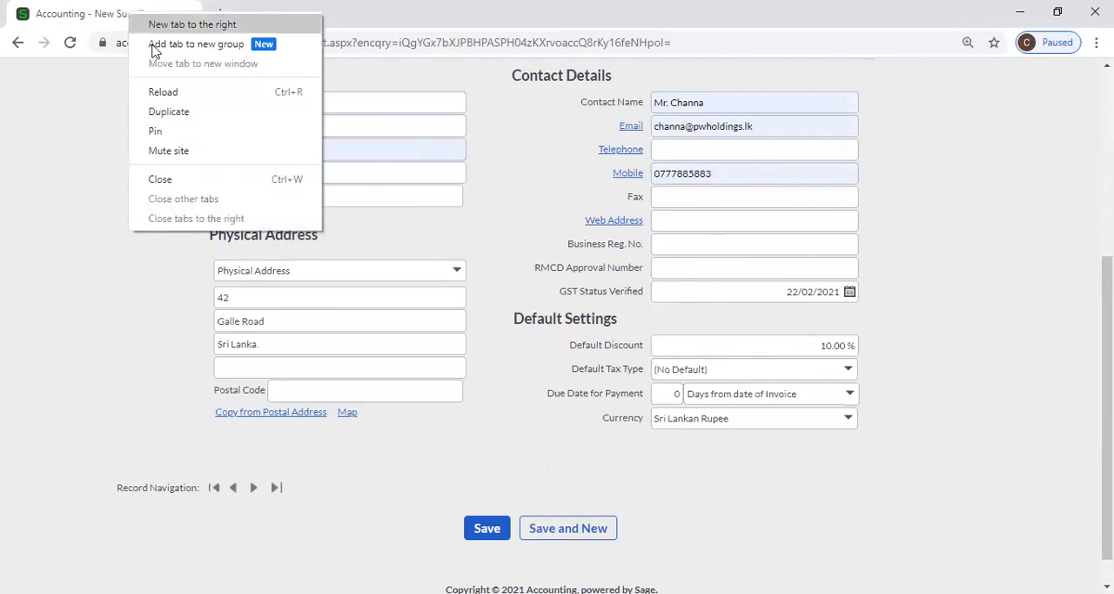
click(187, 112)
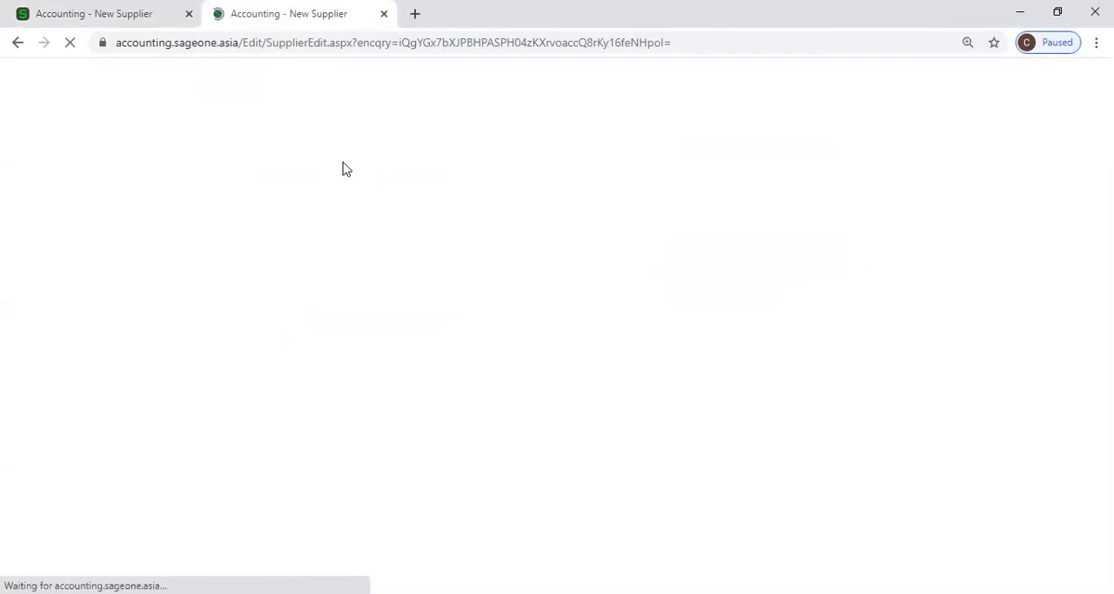
click(111, 13)
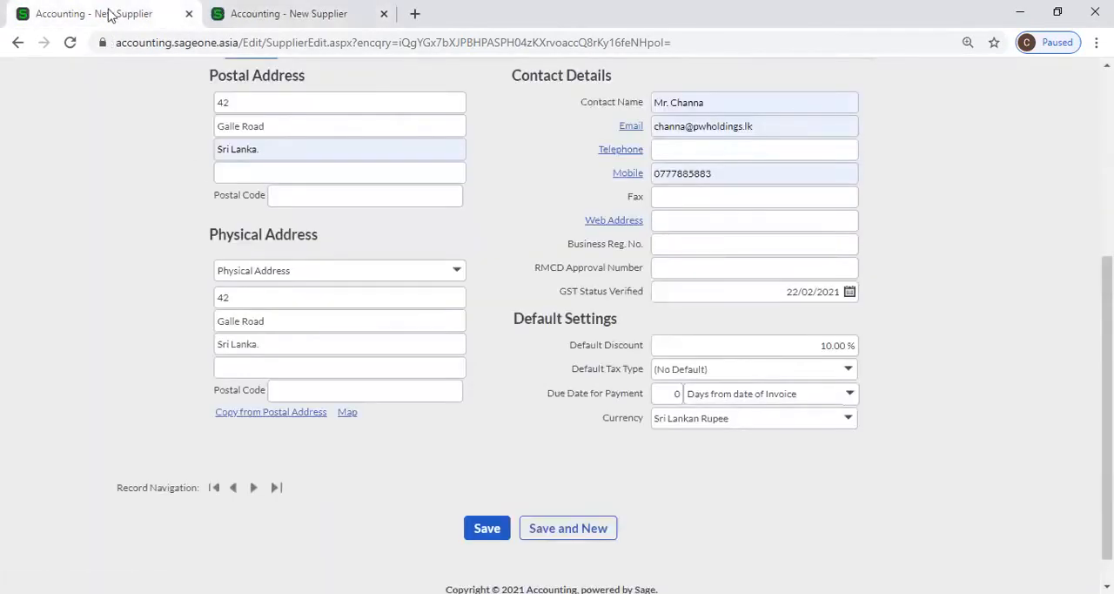
click(287, 13)
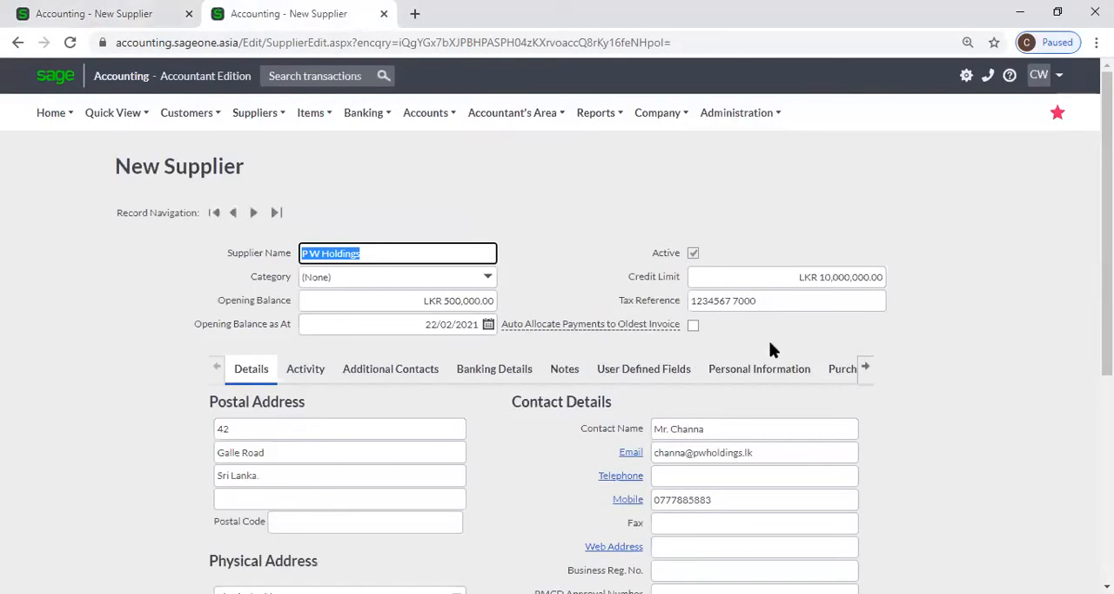
key(ctrl+Tab)
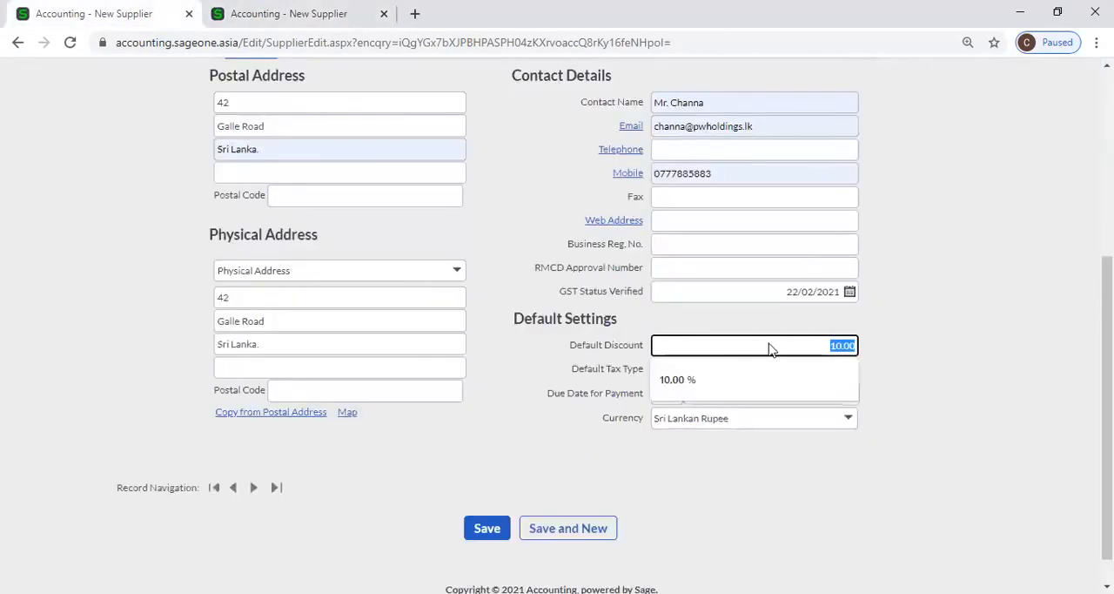
click(522, 227)
scroll(522, 227, up, 1)
Duplicate the second New Supplier page into a third browser tab
click(294, 13)
right_click(294, 15)
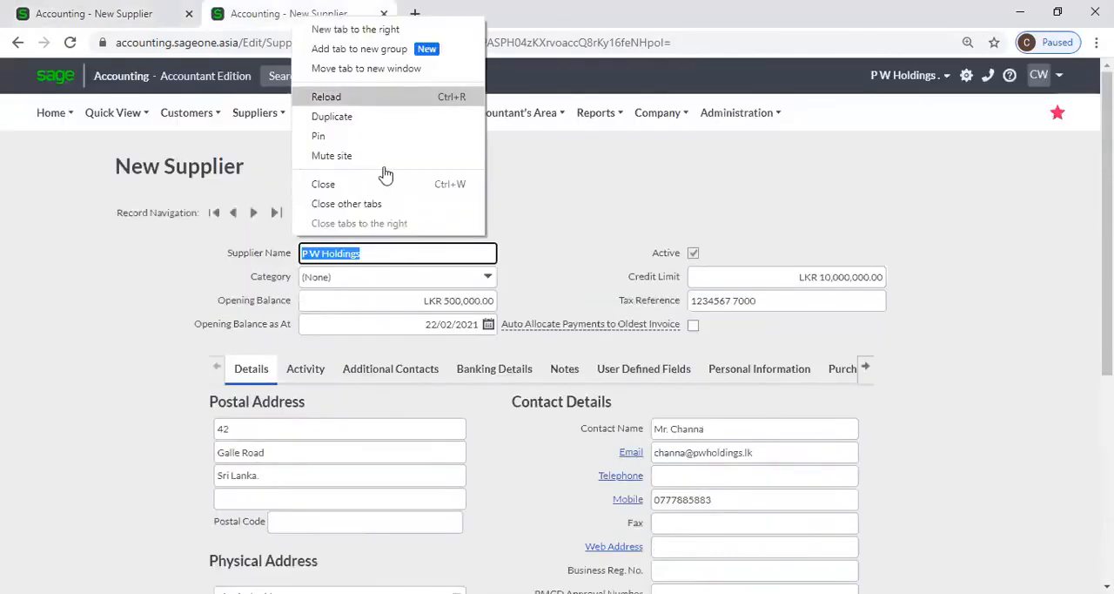
click(331, 116)
Open the list of suppliers in the second browser tab
click(292, 14)
mouse_move(259, 113)
mouse_move(261, 171)
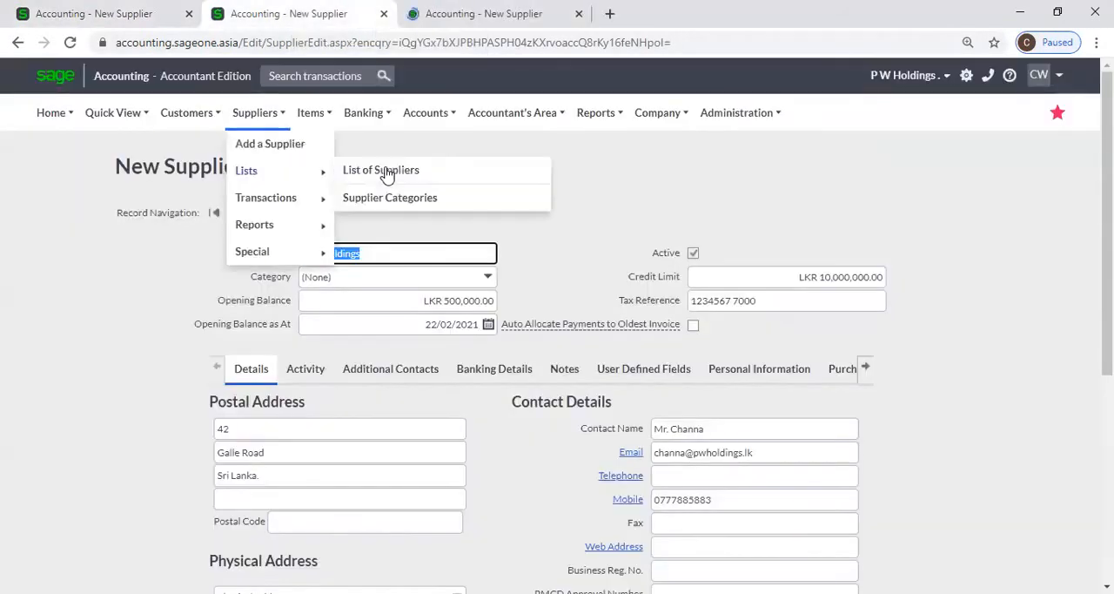
click(383, 171)
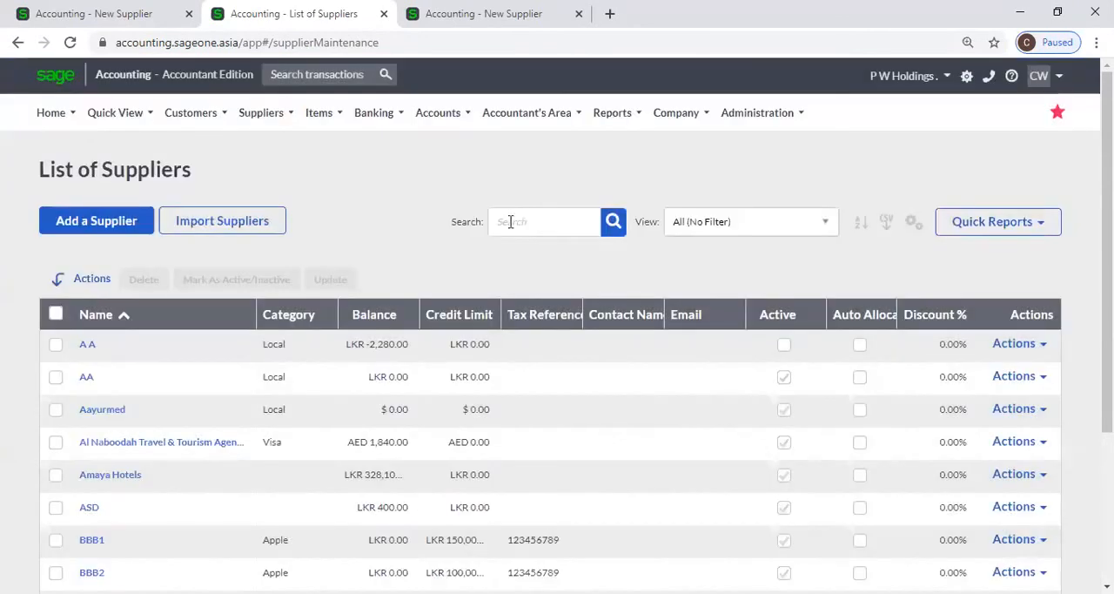
Search the supplier list for "p w" and open the existing P W Holdings record at its default settings
click(508, 220)
text(p w)
key(Return)
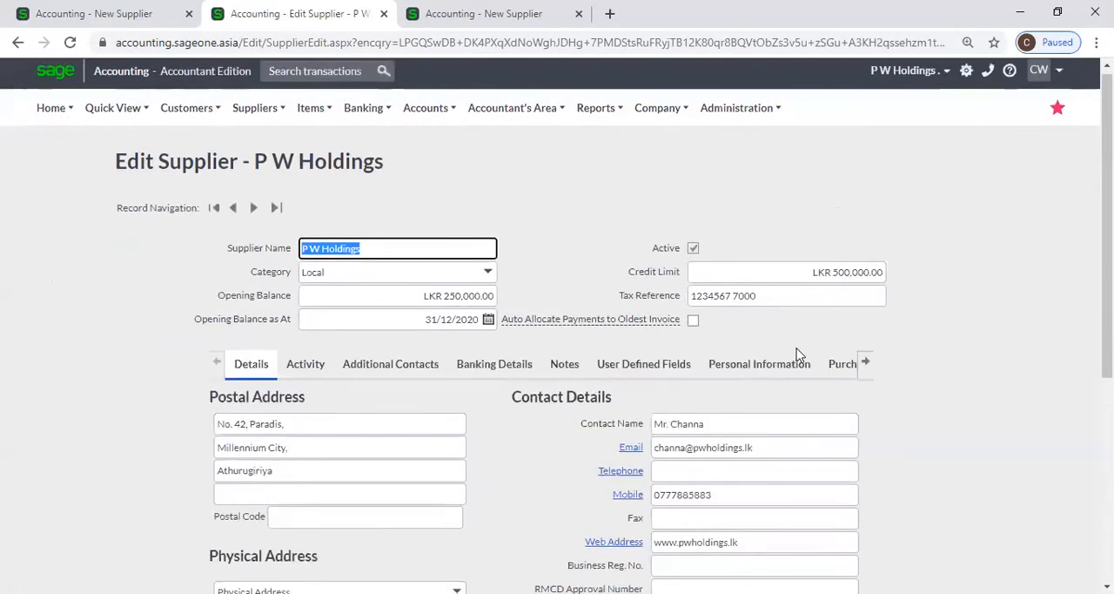
scroll(334, 107, down, 4)
Start a new supplier purchase order in the third browser tab
click(484, 14)
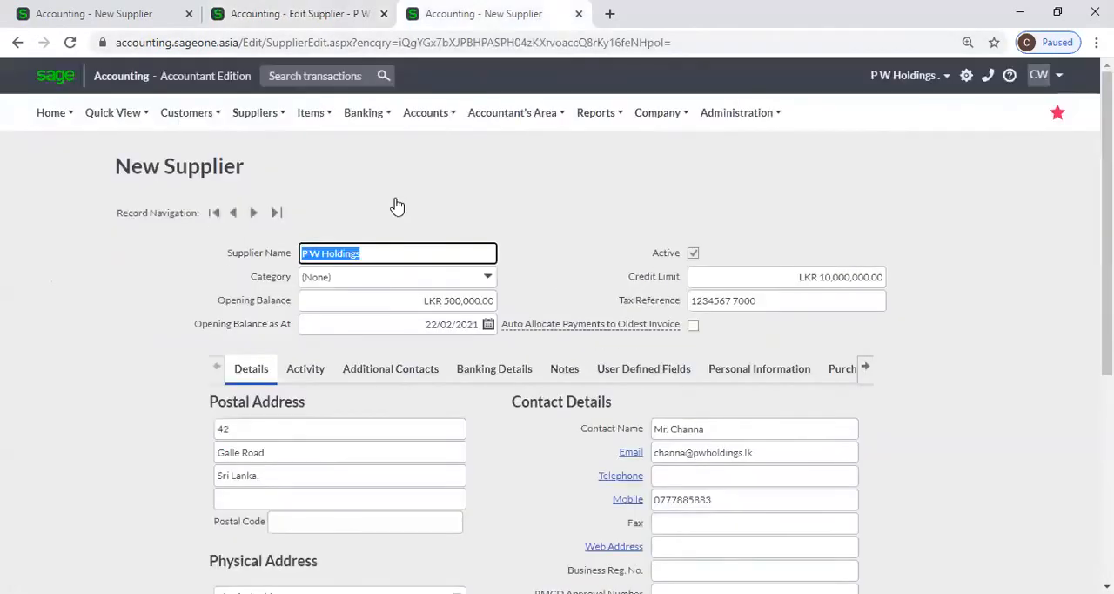
mouse_move(259, 113)
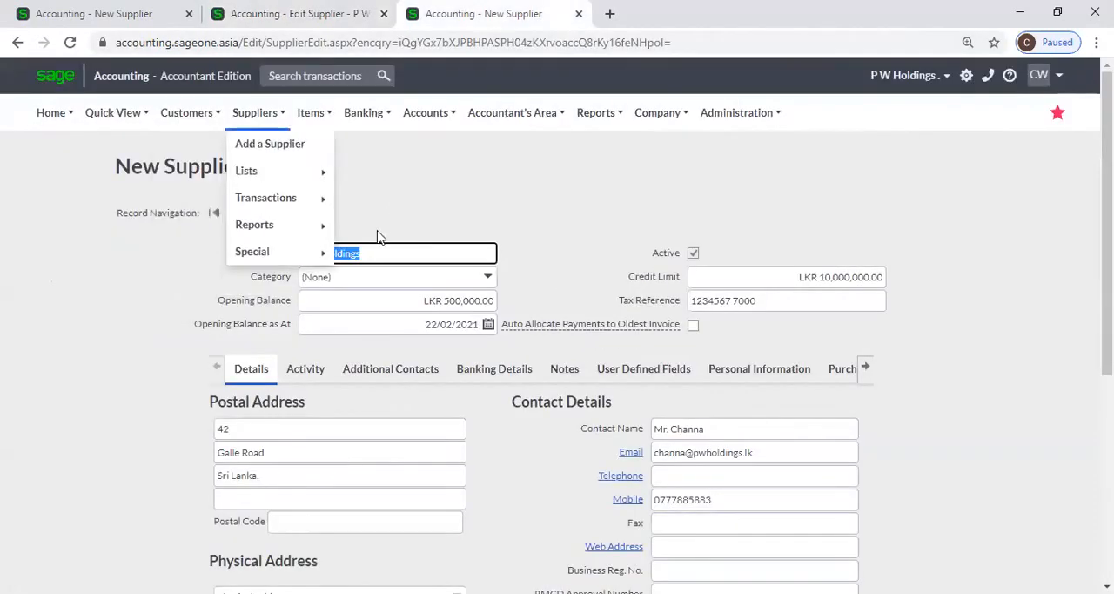
click(379, 232)
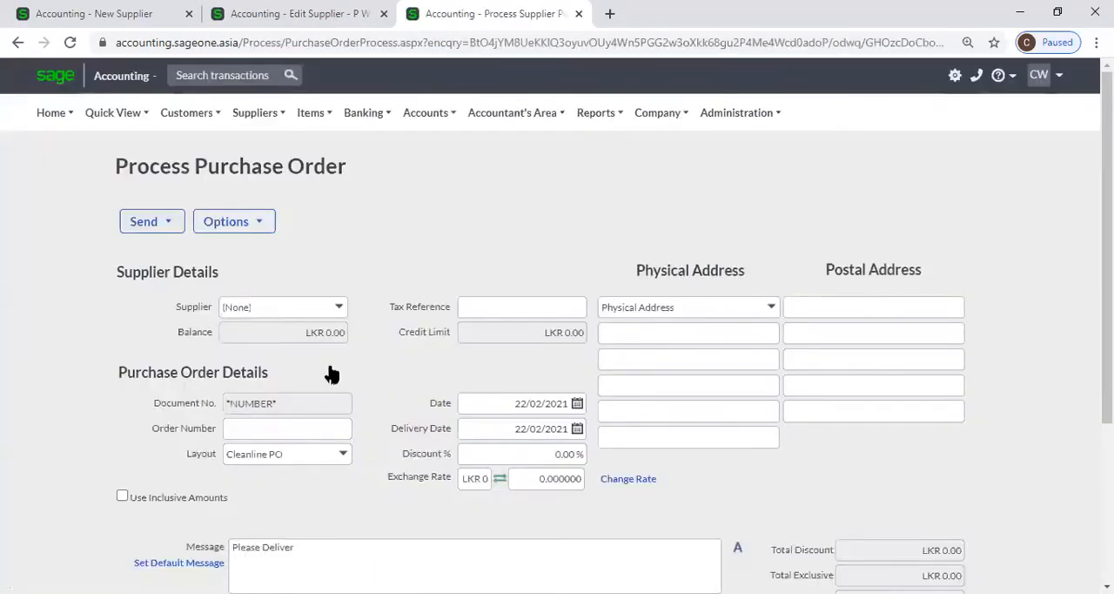
Set the purchase order's supplier to P W Holdings
click(338, 313)
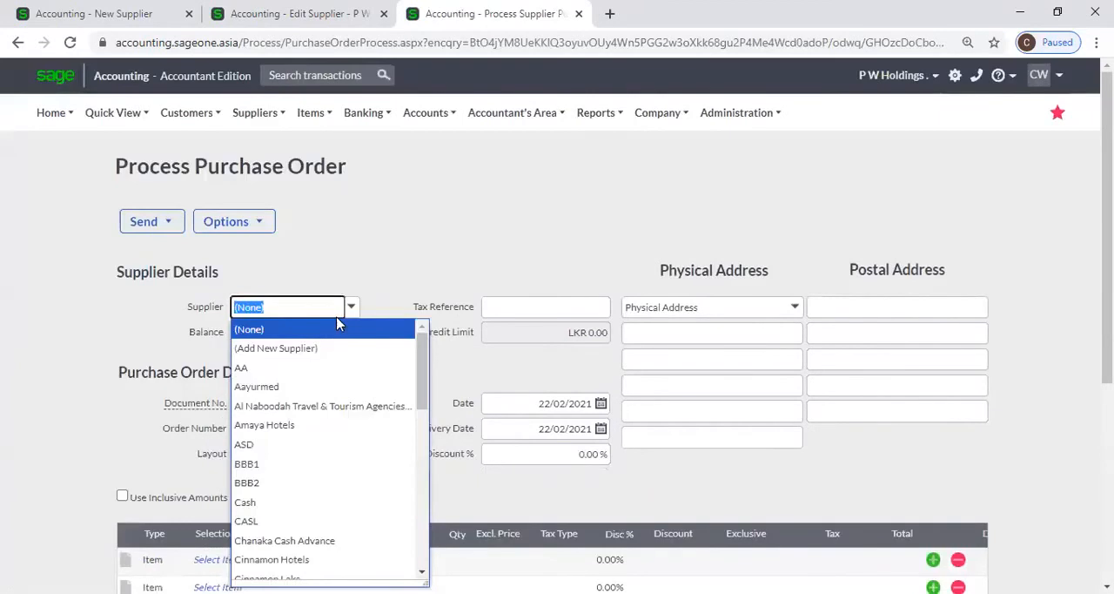
text(p)
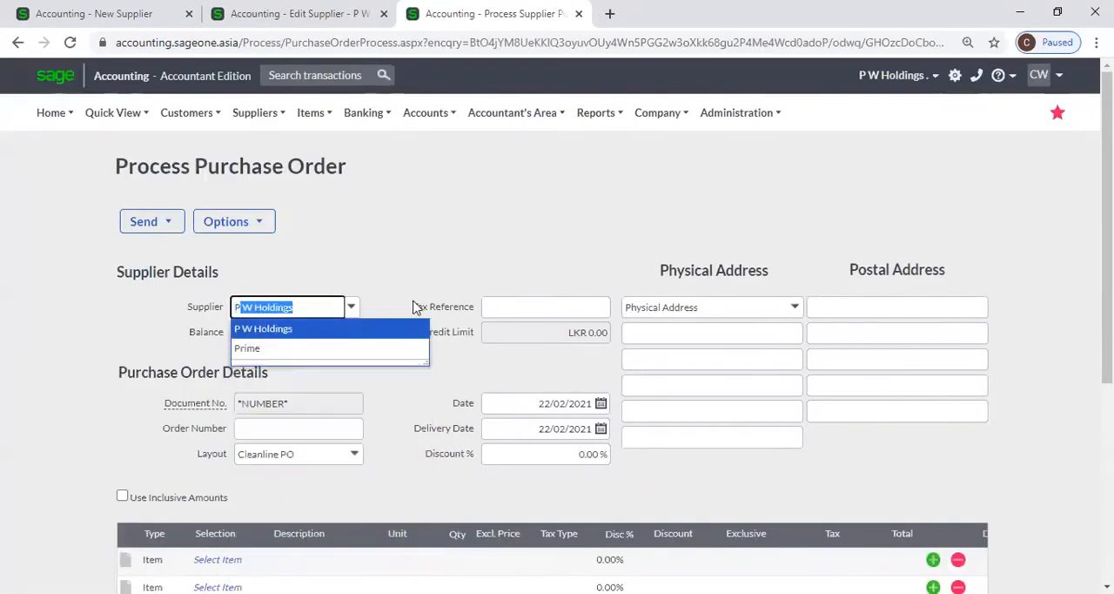
scroll(549, 212, down, 3)
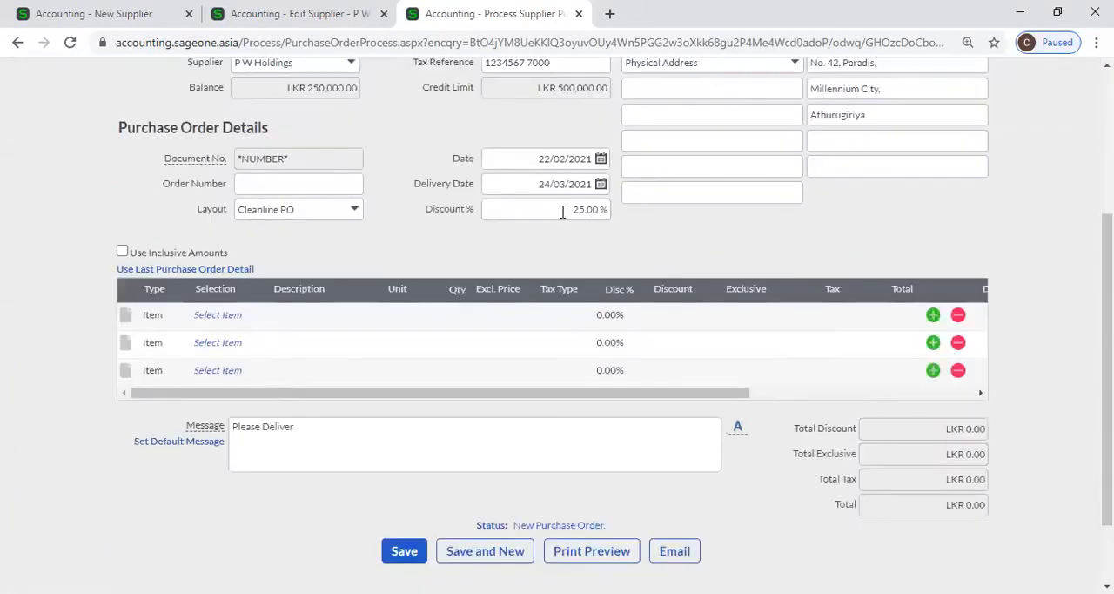
Compare the purchase order's discount percentage with the default discount in the P W Holdings supplier record
click(557, 209)
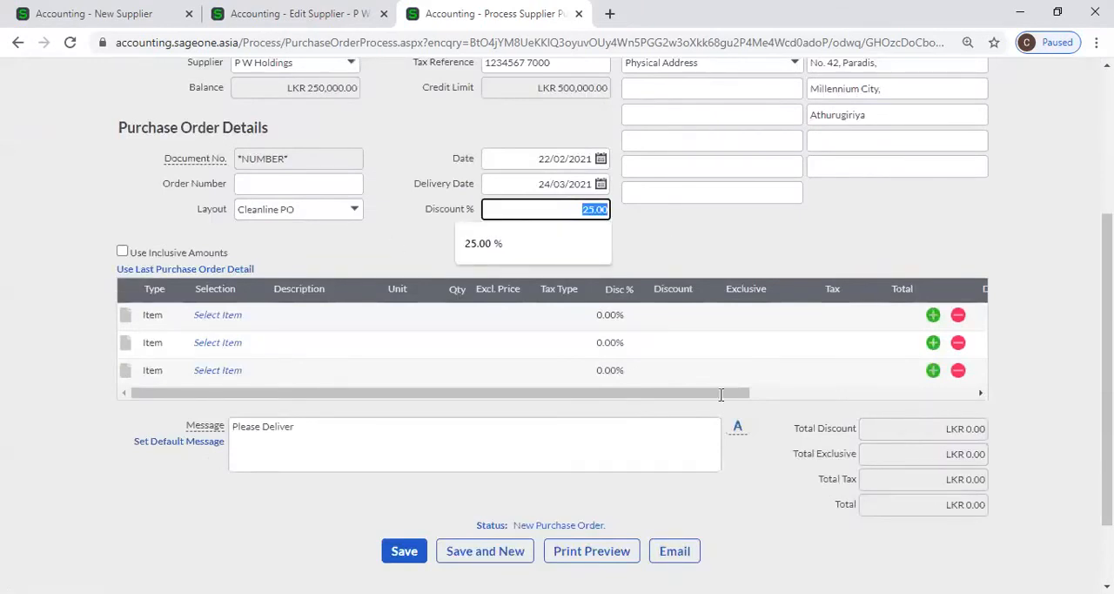
key(ctrl+Page_Up)
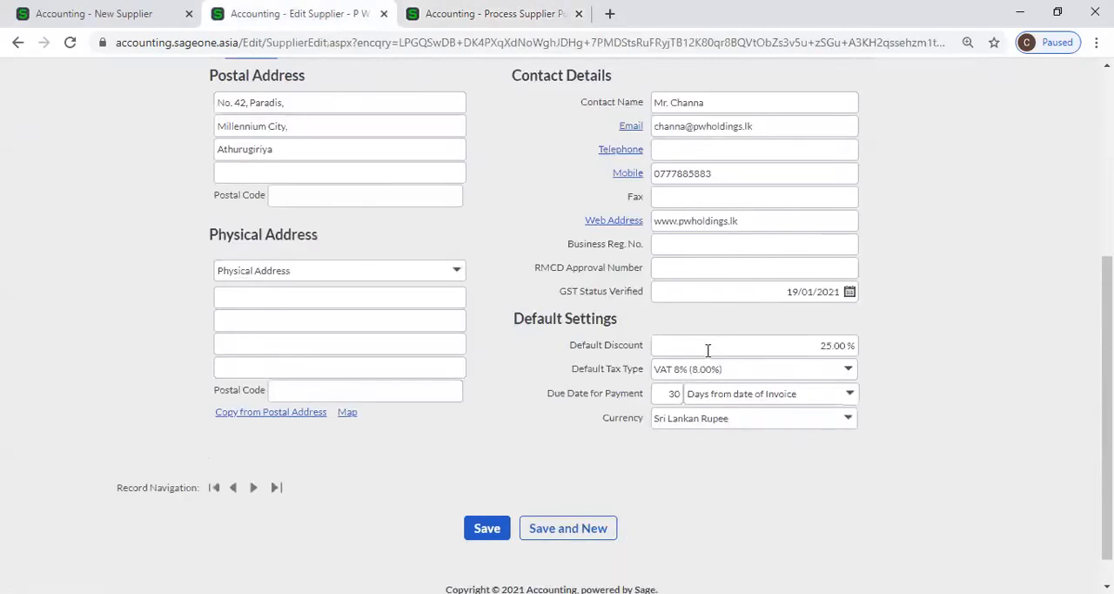
click(708, 346)
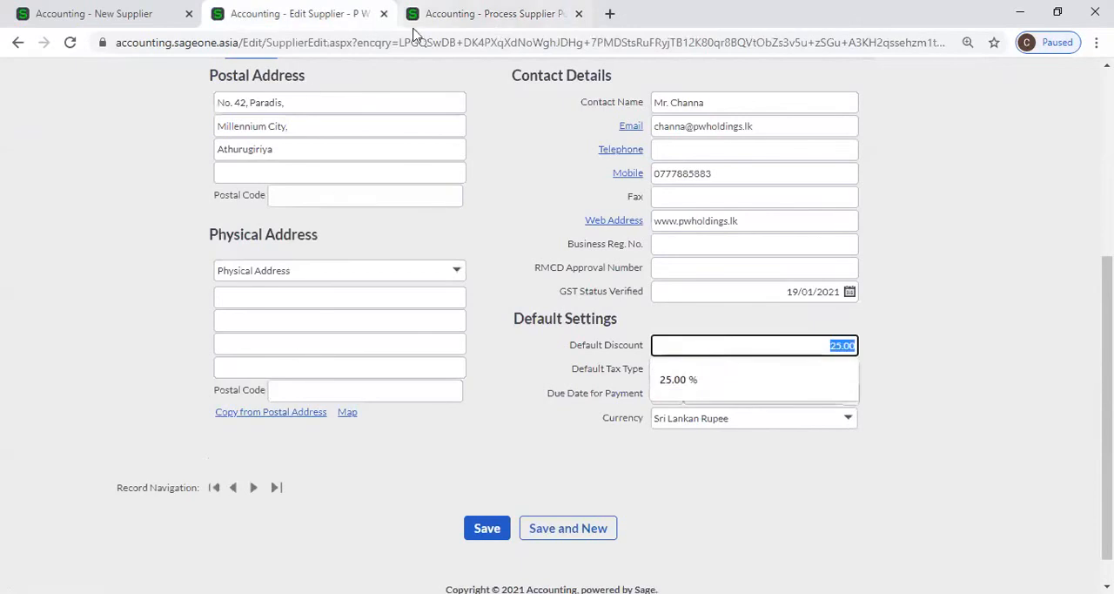
key(ctrl+Page_Down)
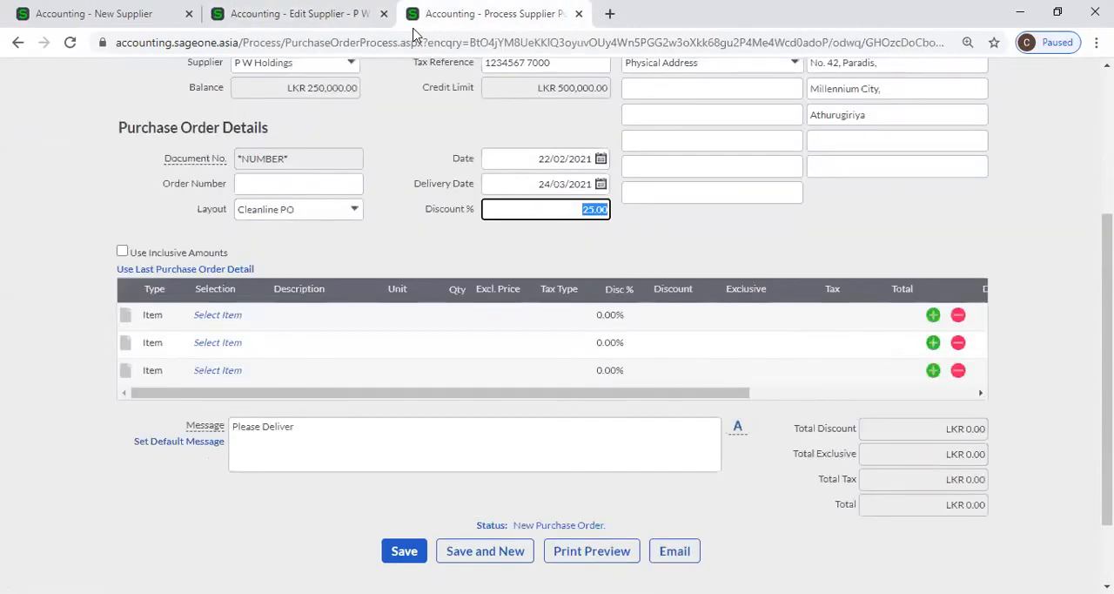
click(513, 217)
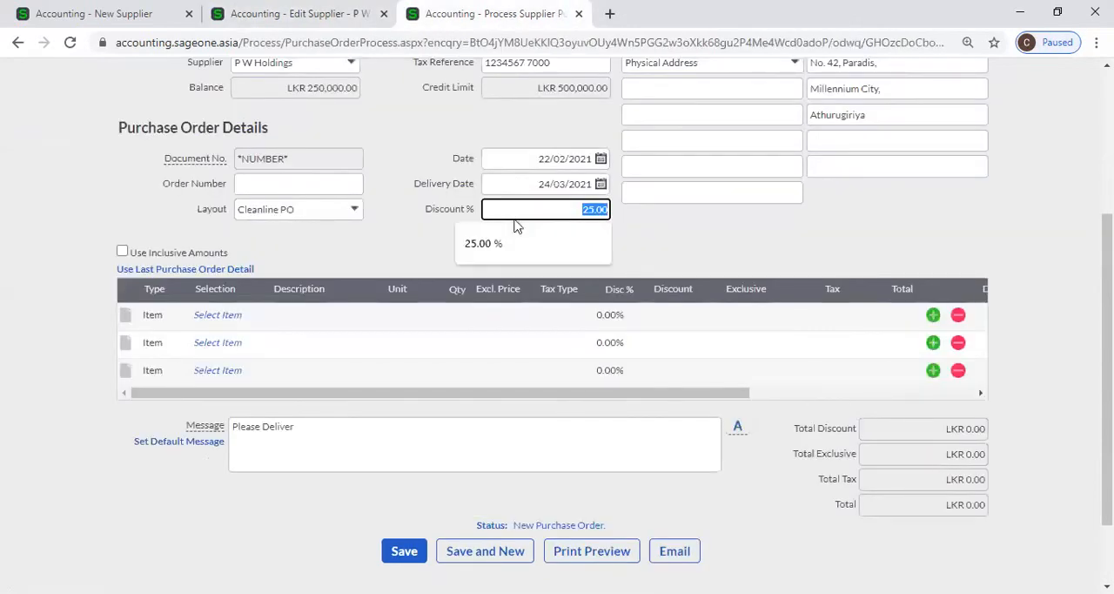
key(ctrl+Page_Up)
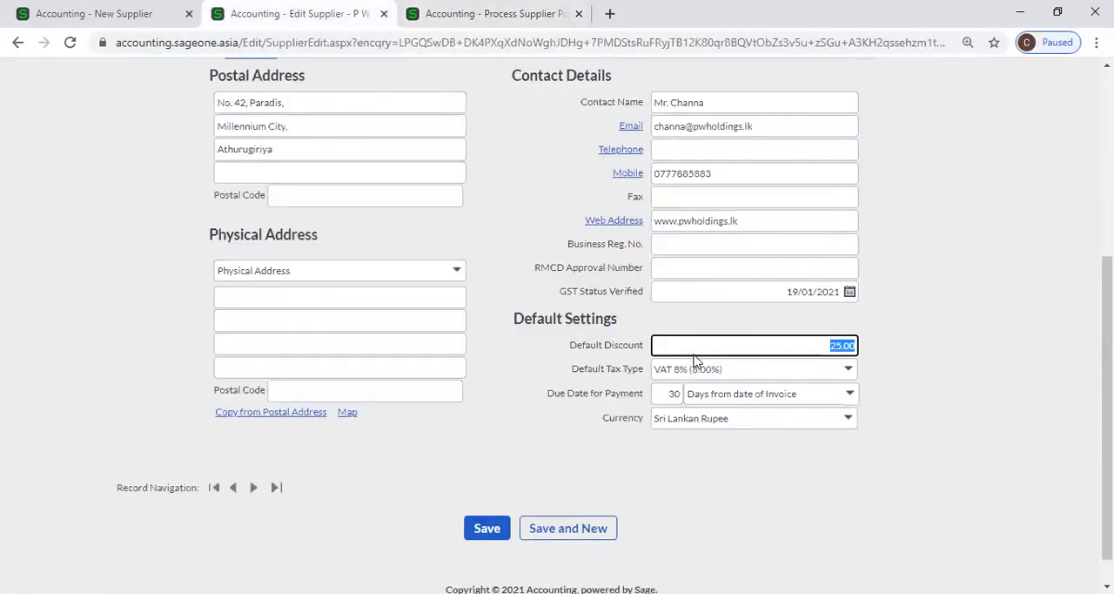